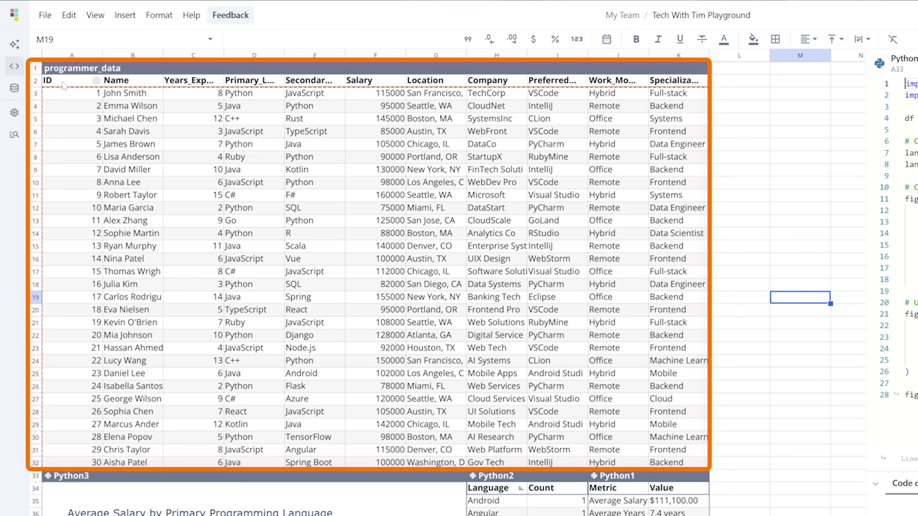
# Step: Select the programmer_data table and review the chart's Python code
pyautogui.click(58, 62)
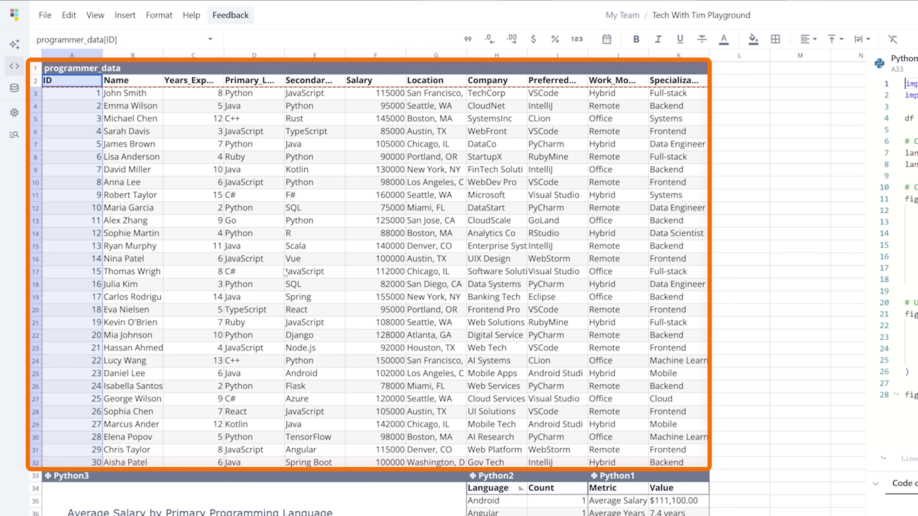
pyautogui.keyDown('shift'); pyautogui.click(676, 462); pyautogui.keyUp('shift')
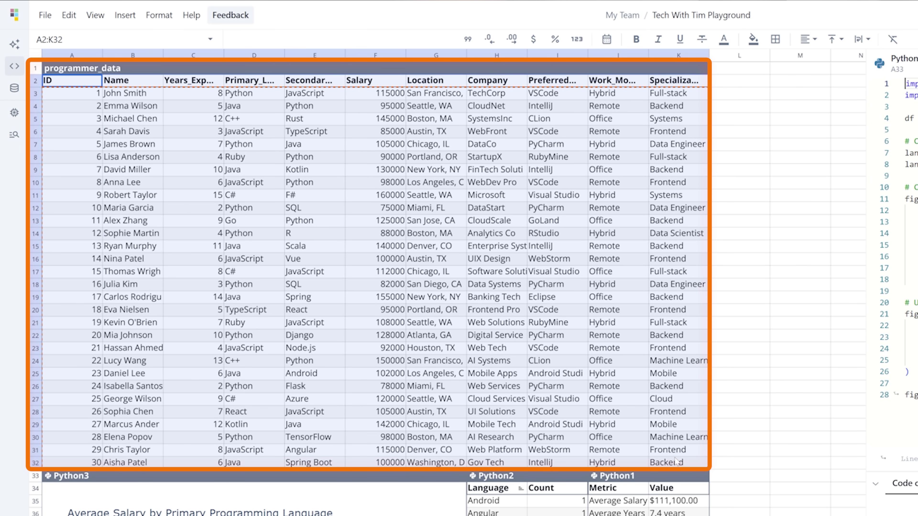
pyautogui.scroll(-3, 640, 479)
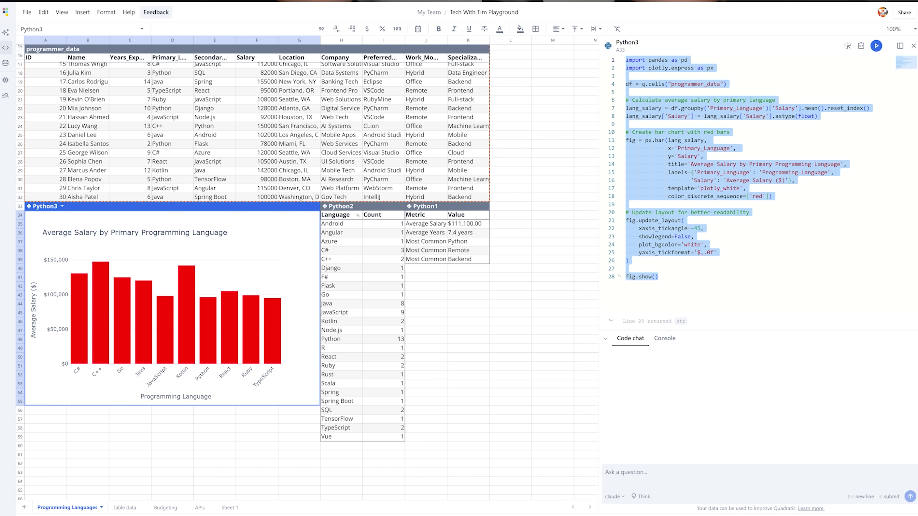
pyautogui.click(626, 60)
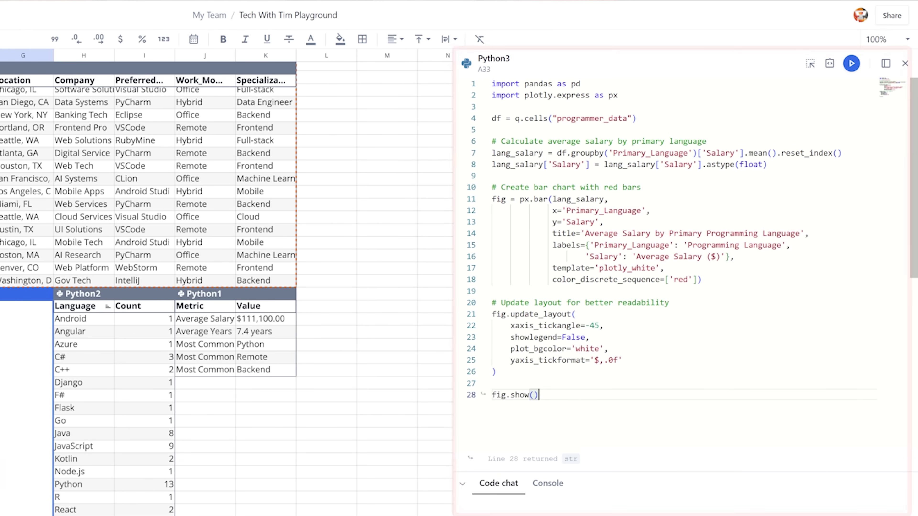
pyautogui.hotkey('ctrl', 'a')
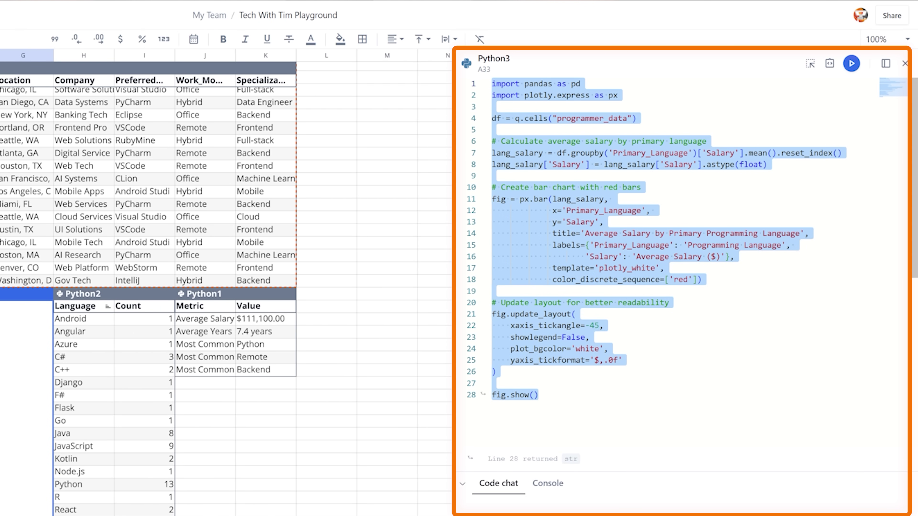
pyautogui.press('Right')
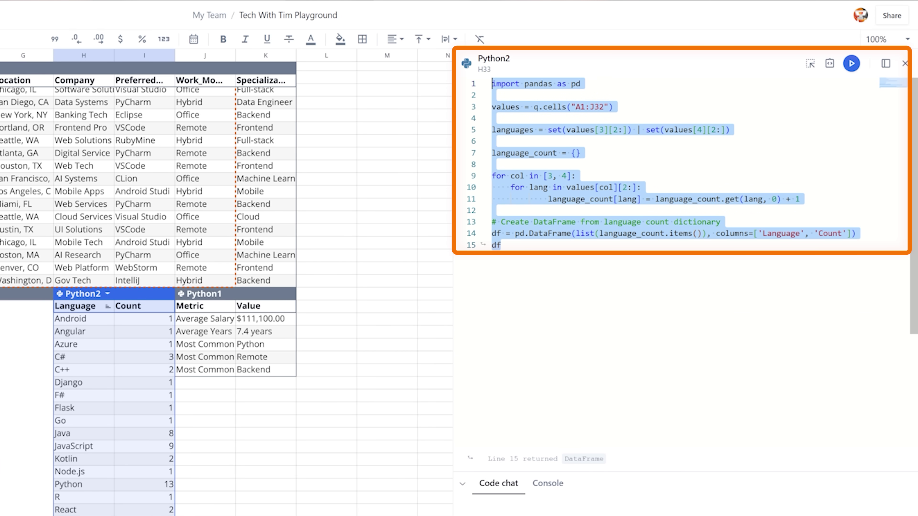
# Step: Review the language count code, highlighting its A1:J32 range reference and counting loop
pyautogui.moveTo(538, 106); pyautogui.dragTo(606, 107)
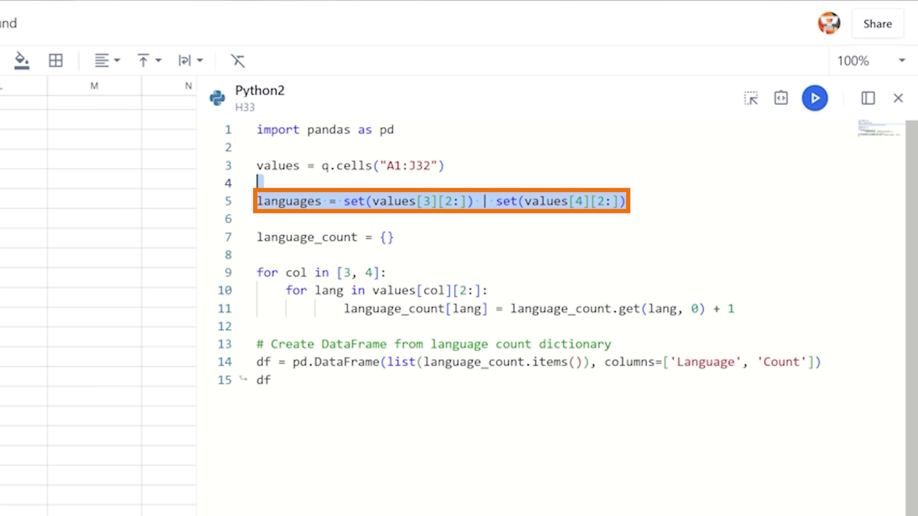
pyautogui.moveTo(271, 237); pyautogui.dragTo(257, 327)
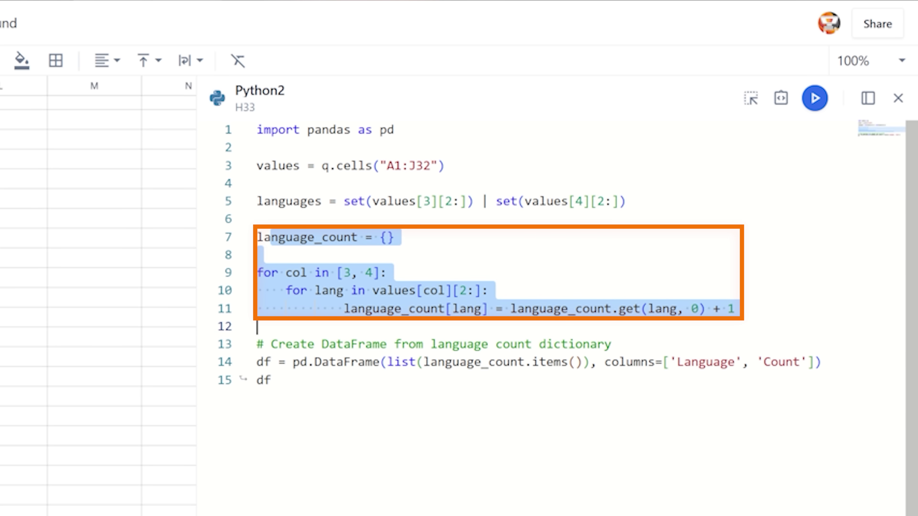
pyautogui.click(271, 380)
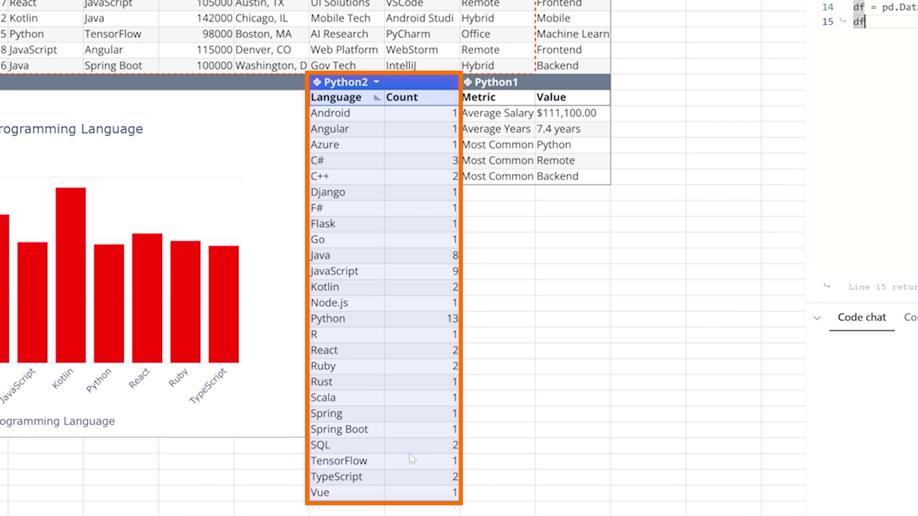
# Step: Open and review the summary statistics code behind the Python1 table
pyautogui.click(497, 82)
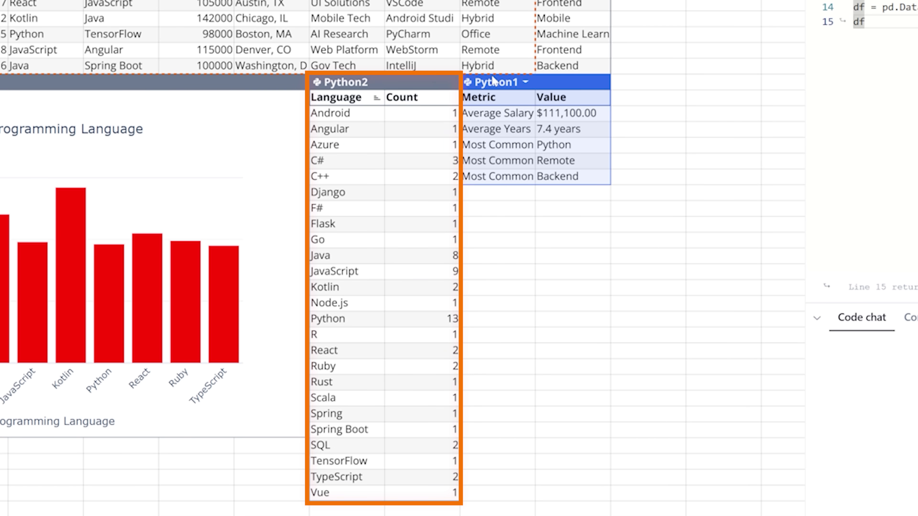
pyautogui.click(526, 84)
pyautogui.click(419, 270)
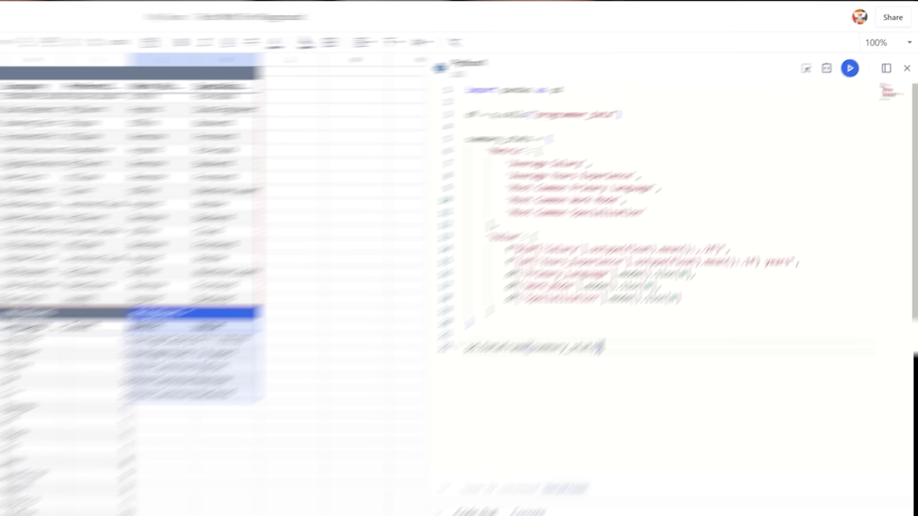
pyautogui.hotkey('ctrl', 'a')
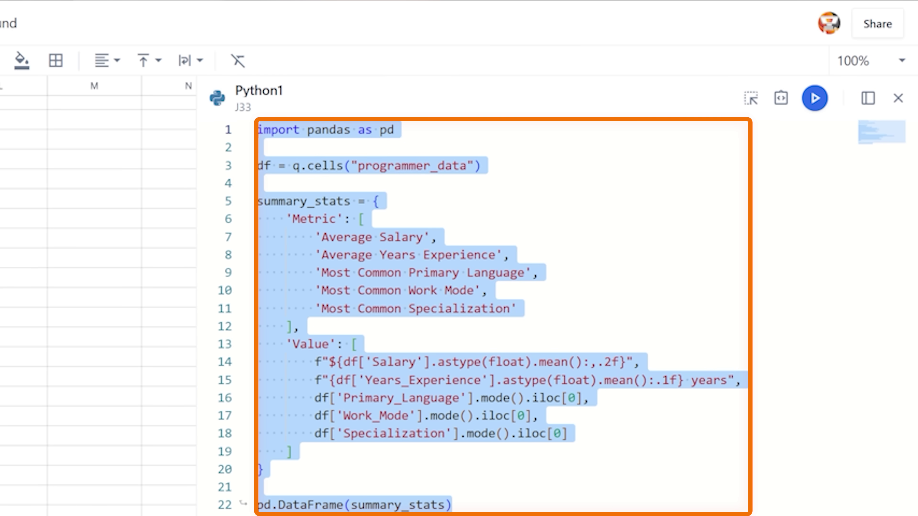
pyautogui.click(453, 504)
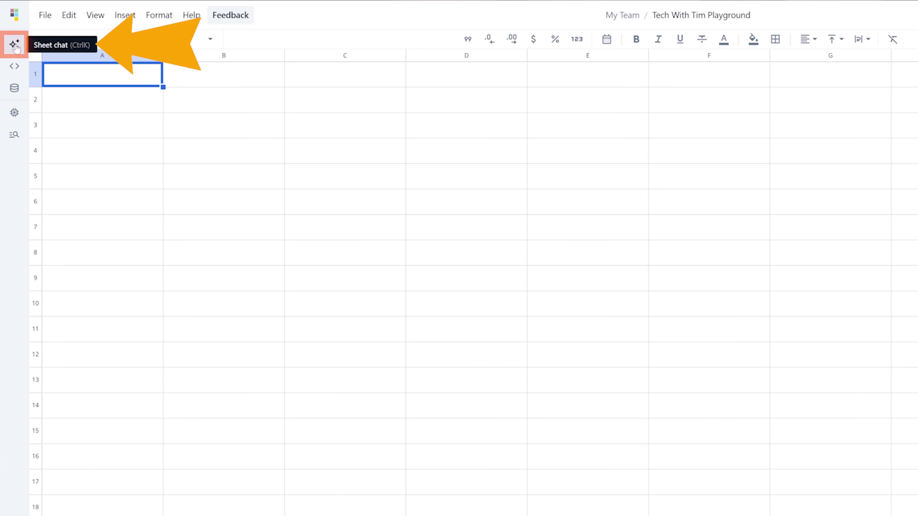
# Step: Have the sheet AI generate an ecommerce_products table, then request a chart of items by price
pyautogui.click(15, 44)
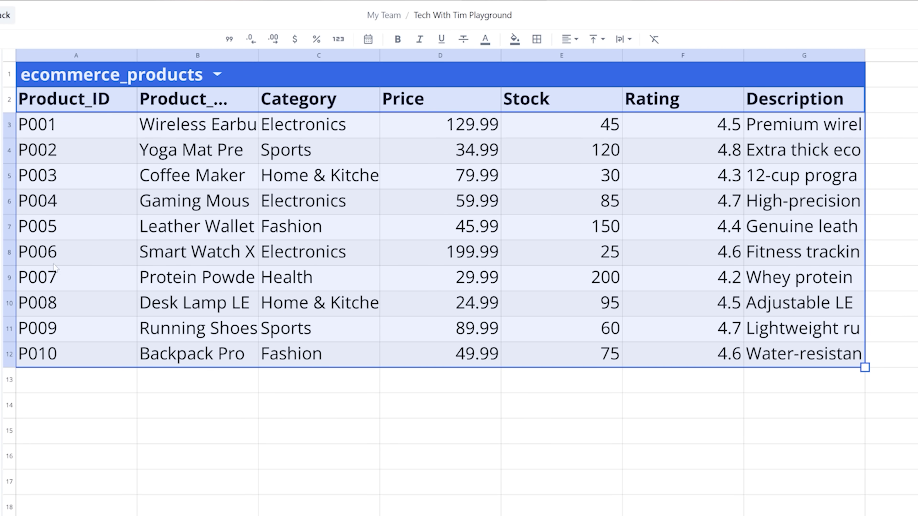
pyautogui.click(320, 432)
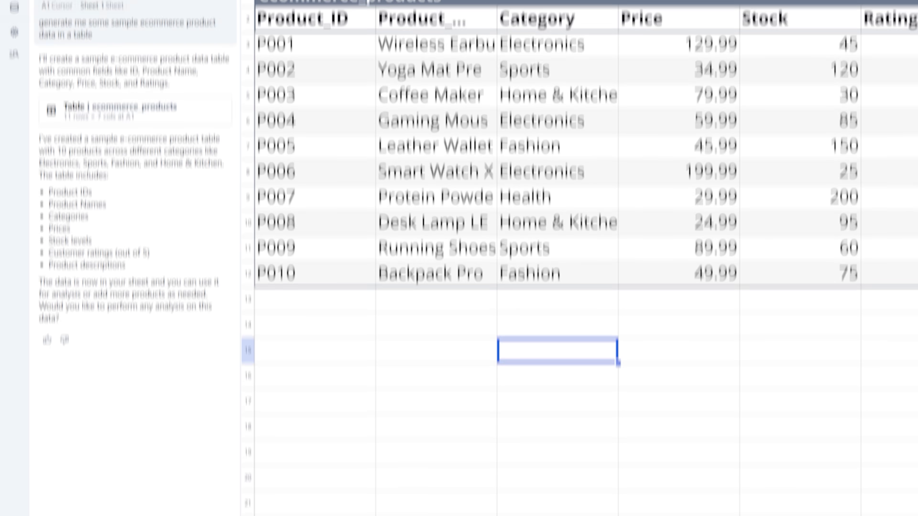
pyautogui.write('q')
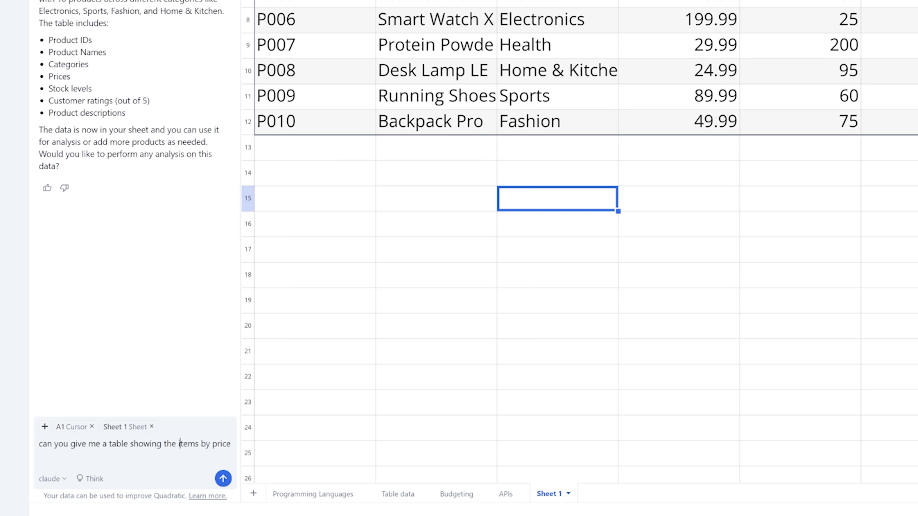
pyautogui.press('BackSpace')
pyautogui.press('BackSpace')
pyautogui.press('BackSpace')
pyautogui.press('BackSpace')
pyautogui.press('BackSpace')
pyautogui.press('BackSpace')
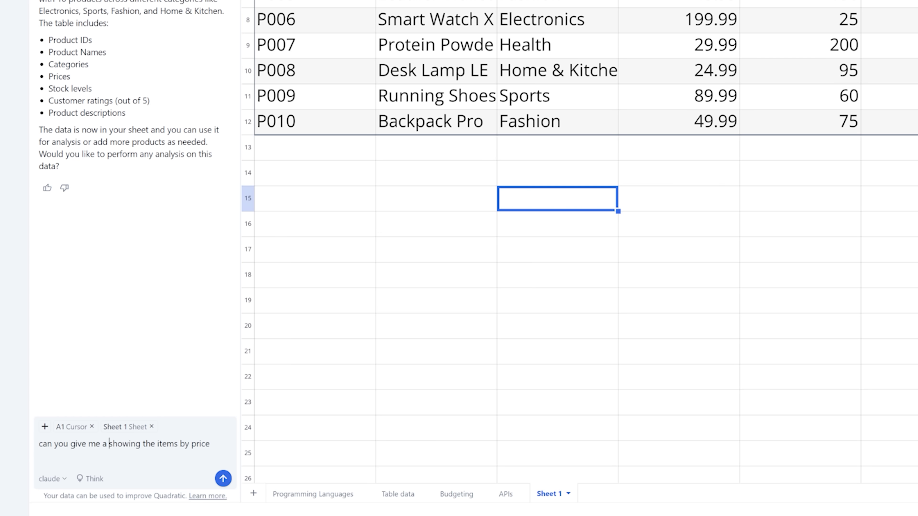
pyautogui.write('chart')
pyautogui.press('Return')
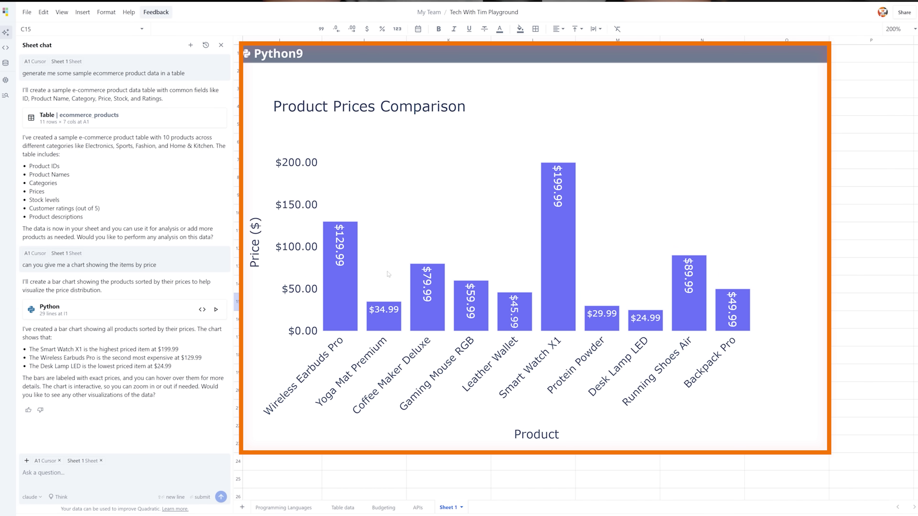
# Step: Open the code editor for the Python9 Product Prices Comparison chart
pyautogui.hscroll(-2, 416, 245)
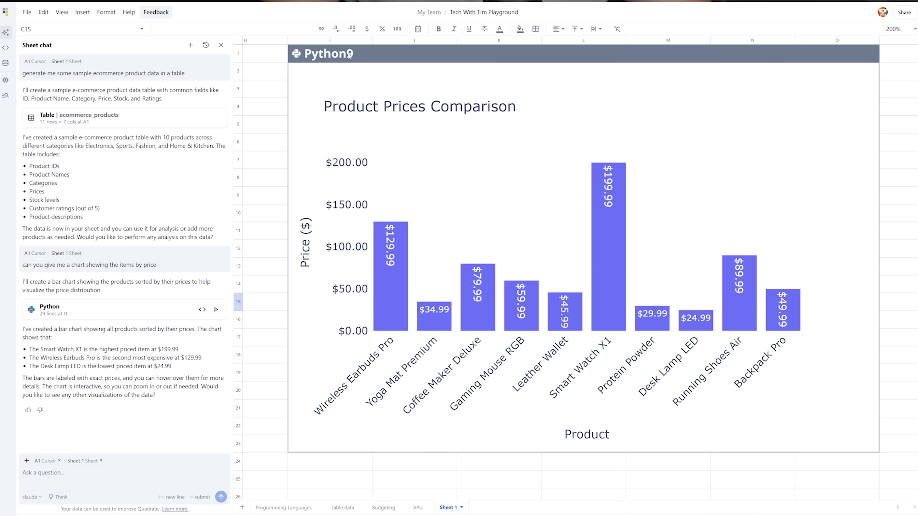
pyautogui.click(373, 54)
pyautogui.click(375, 75)
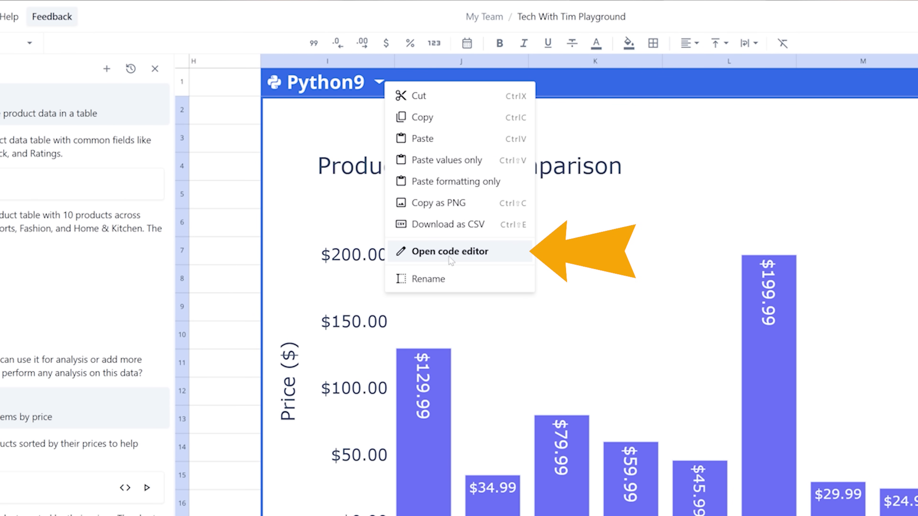
pyautogui.click(449, 257)
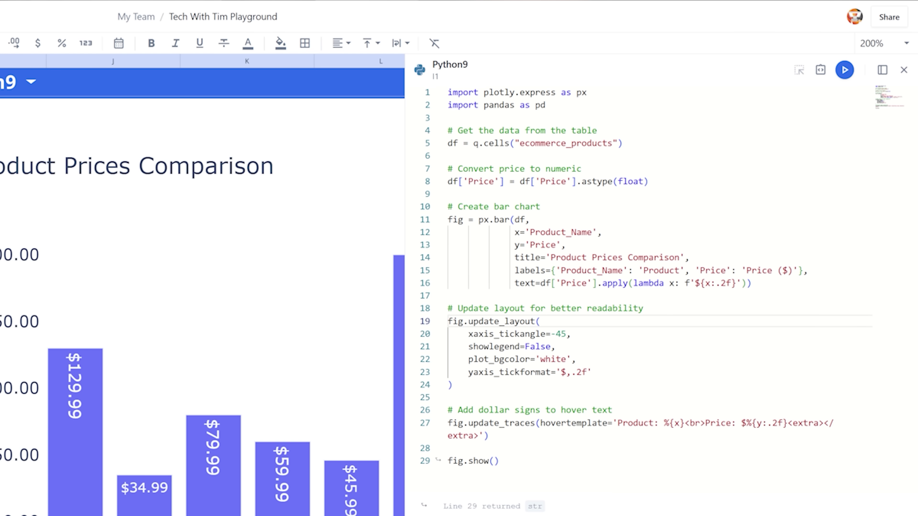
# Step: Switch code chat to claude 3.7 sonnet and ask it to make the chart look cooler
pyautogui.click(430, 474)
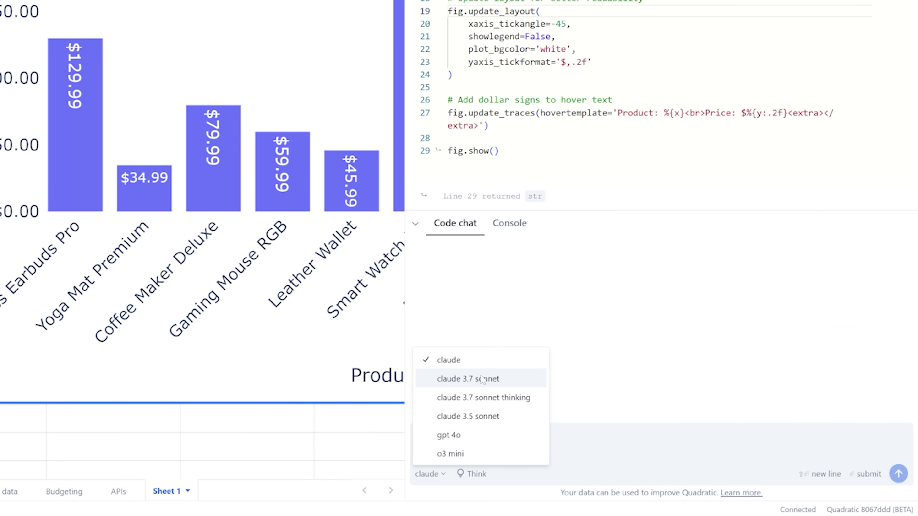
pyautogui.click(499, 380)
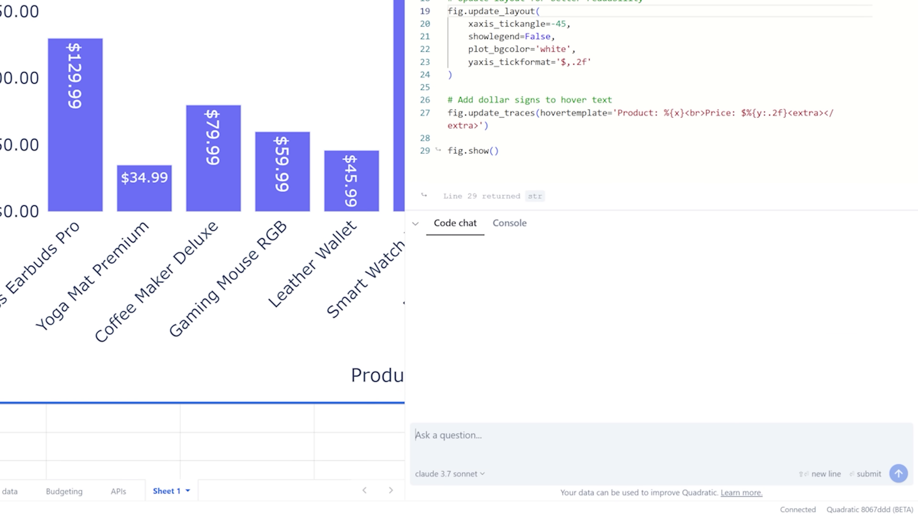
pyautogui.write('thui')
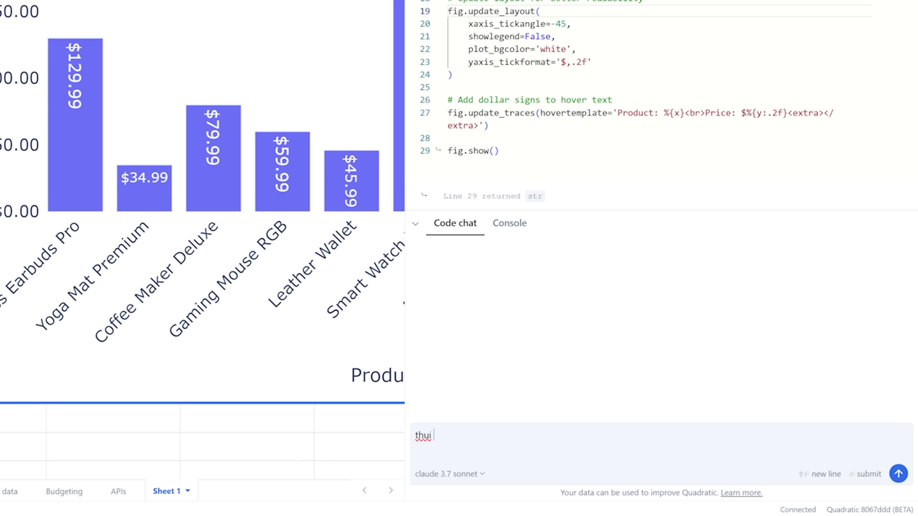
pyautogui.write('s is cool but i want it much more visual')
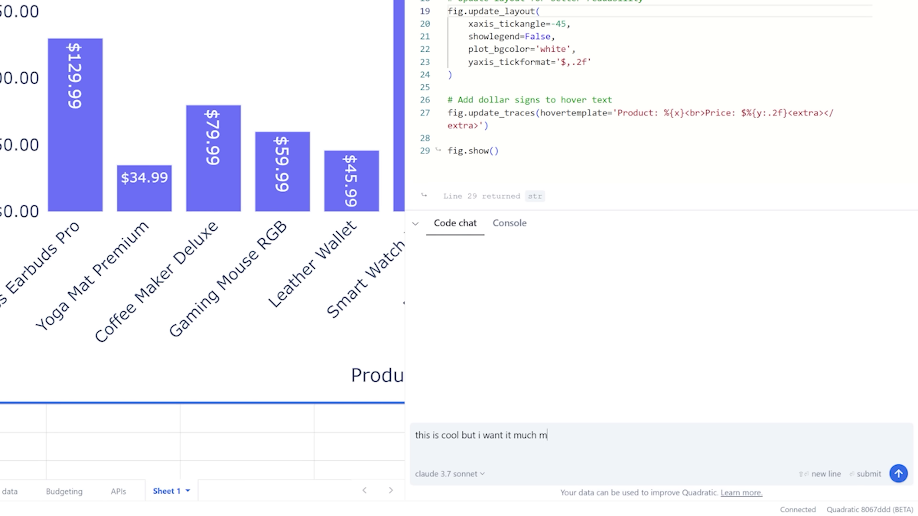
pyautogui.write(' make it look cooler')
pyautogui.press('Return')
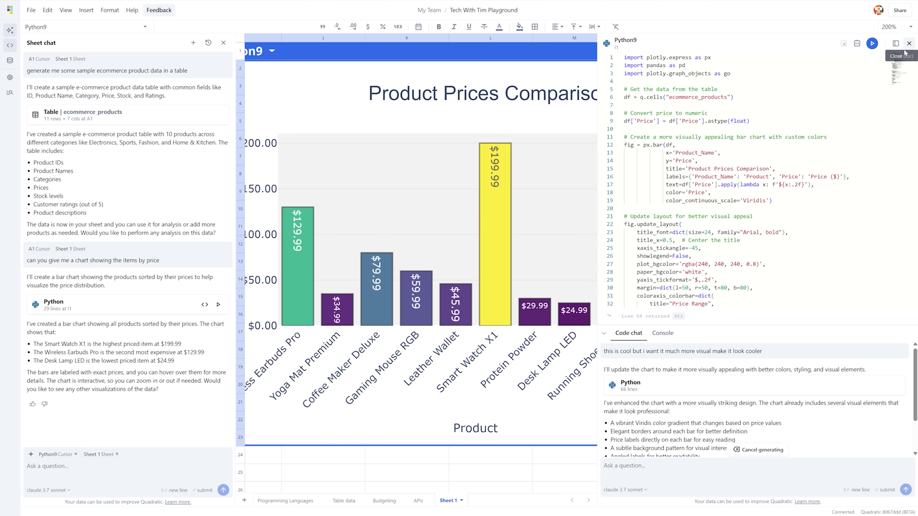
# Step: Highlight the pandas import and ecommerce_products reference, then close the Python9 code editor
pyautogui.scroll(-2, 759, 180)
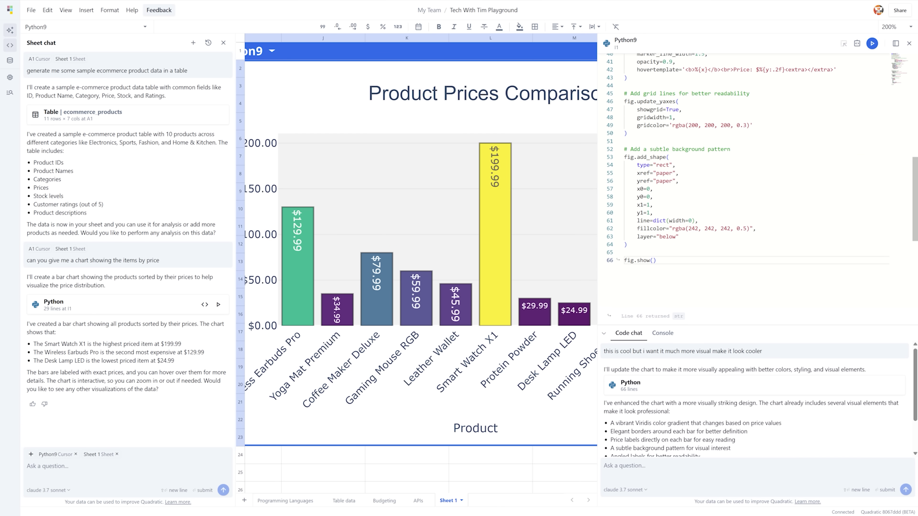
pyautogui.click(645, 65)
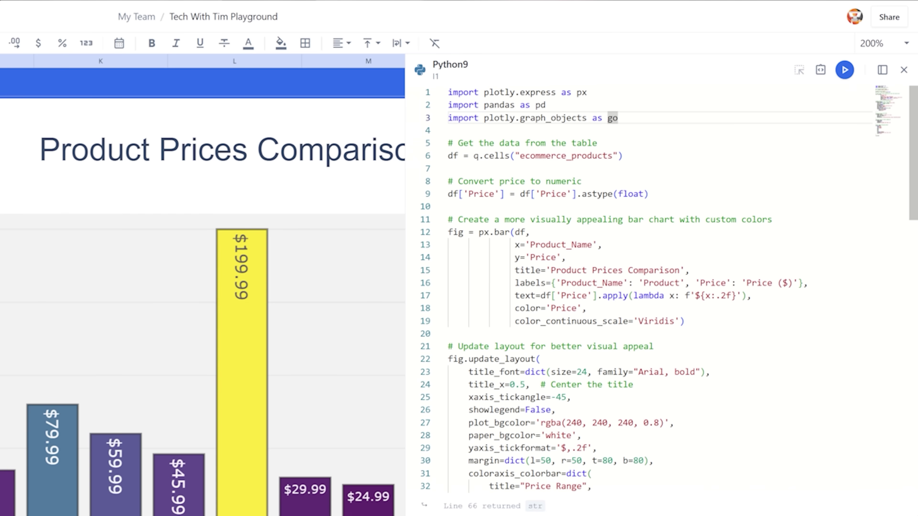
pyautogui.hotkey('ctrl', 'shift', 'Right')
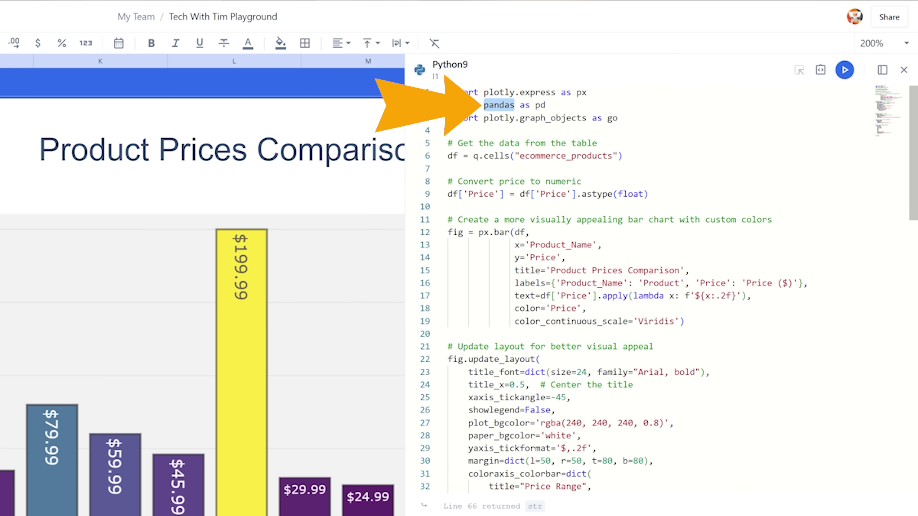
pyautogui.moveTo(473, 156); pyautogui.dragTo(622, 156)
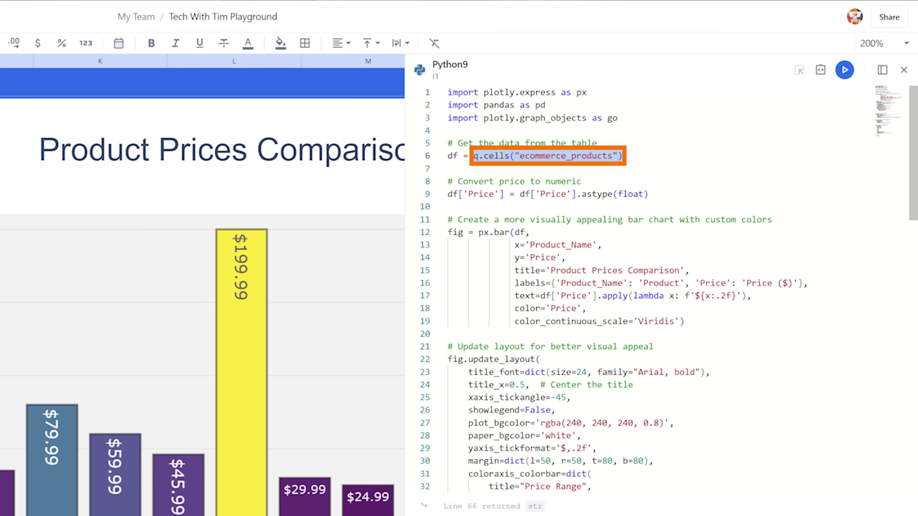
pyautogui.click(903, 70)
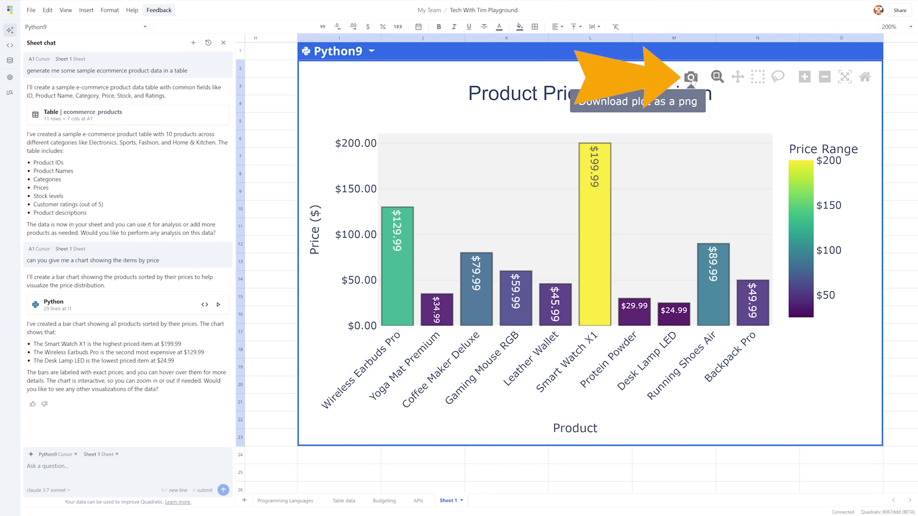
# Step: Try the chart toolbar's PNG download and zoom controls, restoring the $0–$200 view
pyautogui.click(692, 77)
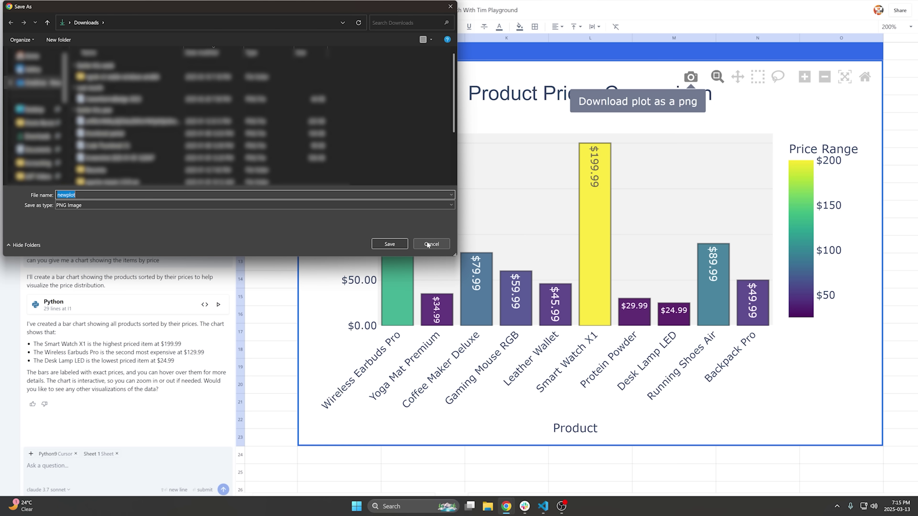
pyautogui.click(429, 244)
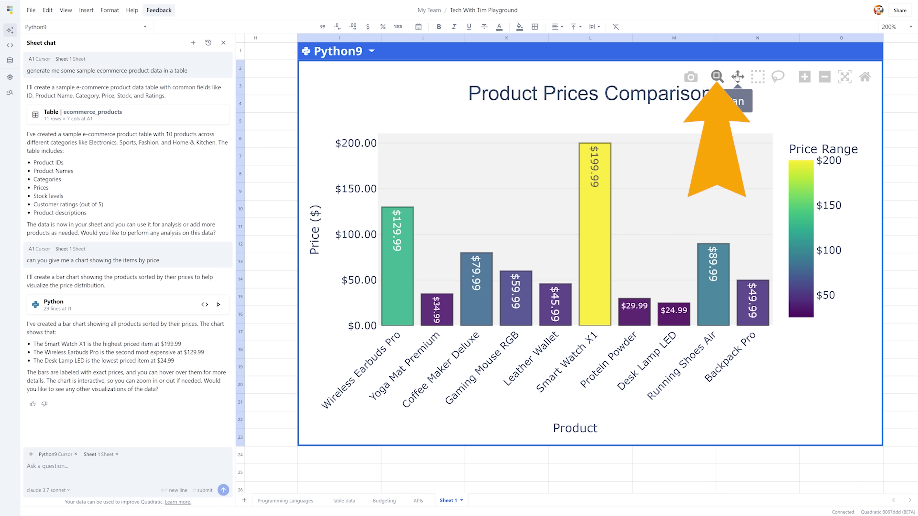
pyautogui.click(804, 77)
pyautogui.click(818, 77)
pyautogui.click(819, 78)
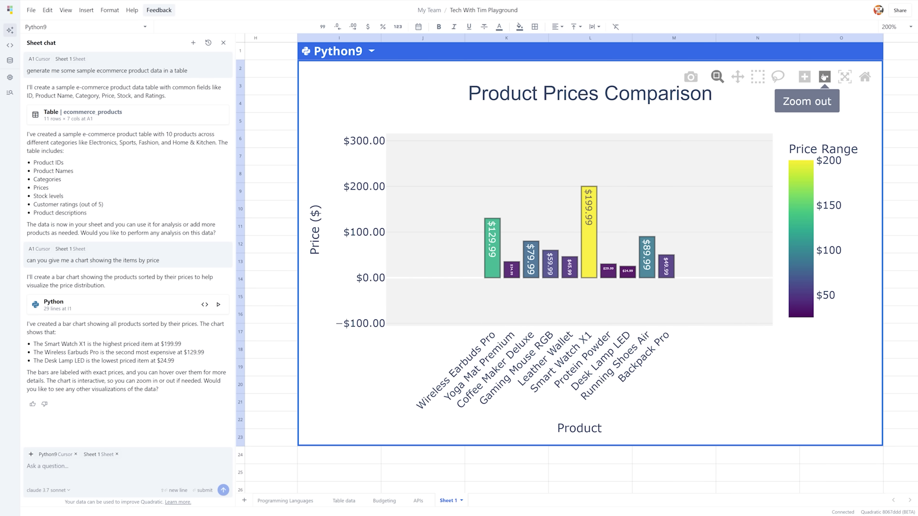
pyautogui.click(818, 77)
pyautogui.click(804, 77)
pyautogui.click(803, 76)
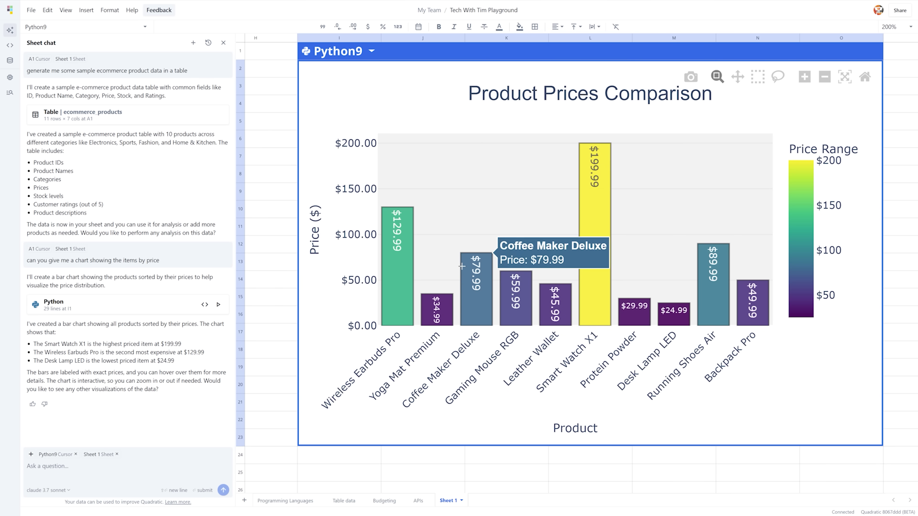
# Step: Deselect the chart by picking cell P8 and reset the sheet zoom to 100%
pyautogui.moveTo(387, 276)
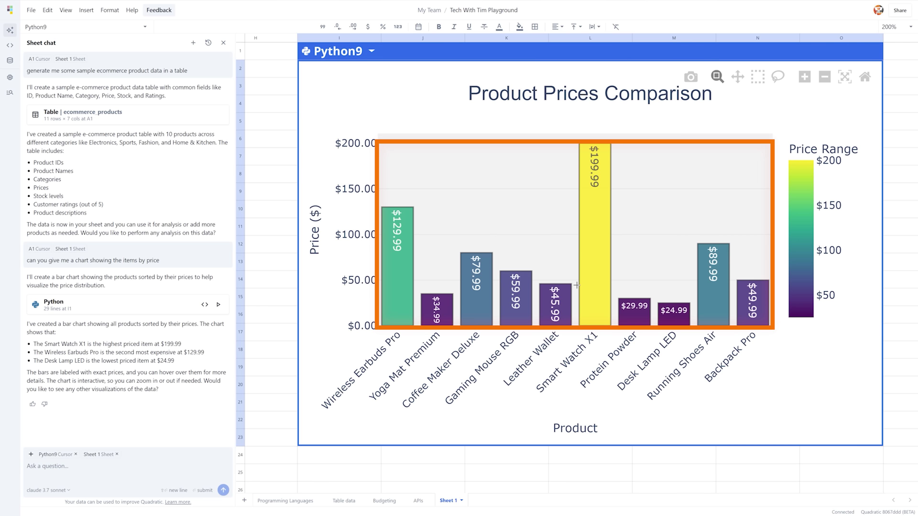
pyautogui.scroll(-3, 832, 393)
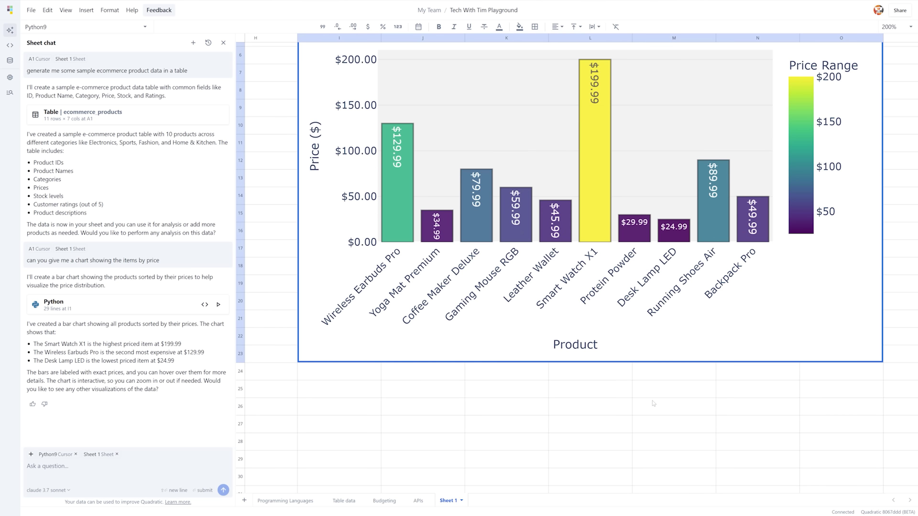
pyautogui.scroll(3, 653, 404)
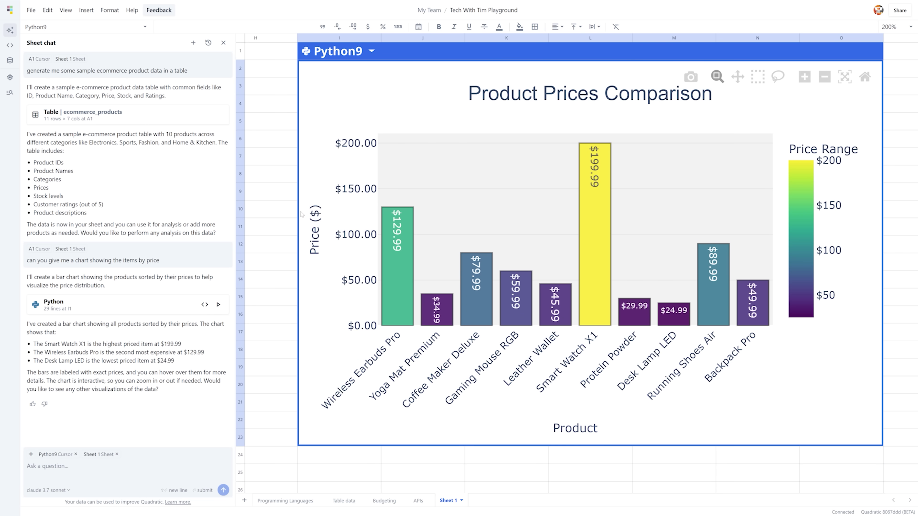
pyautogui.hotkey('ctrl', '-')
pyautogui.click(856, 160)
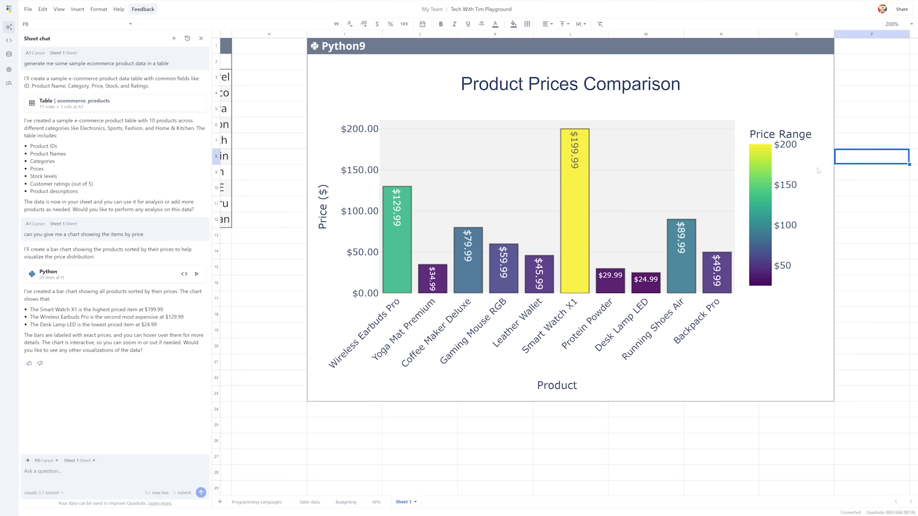
pyautogui.hotkey('ctrl', '0')
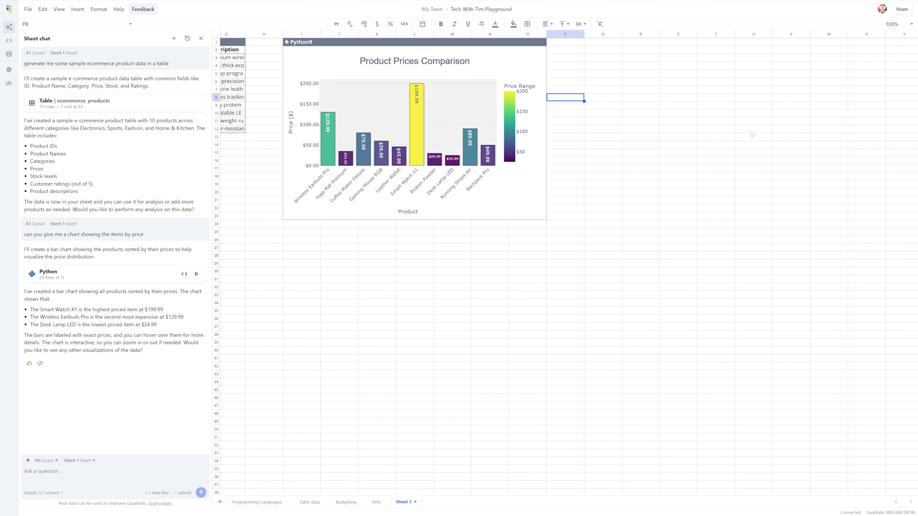
pyautogui.hscroll(-6, 752, 134)
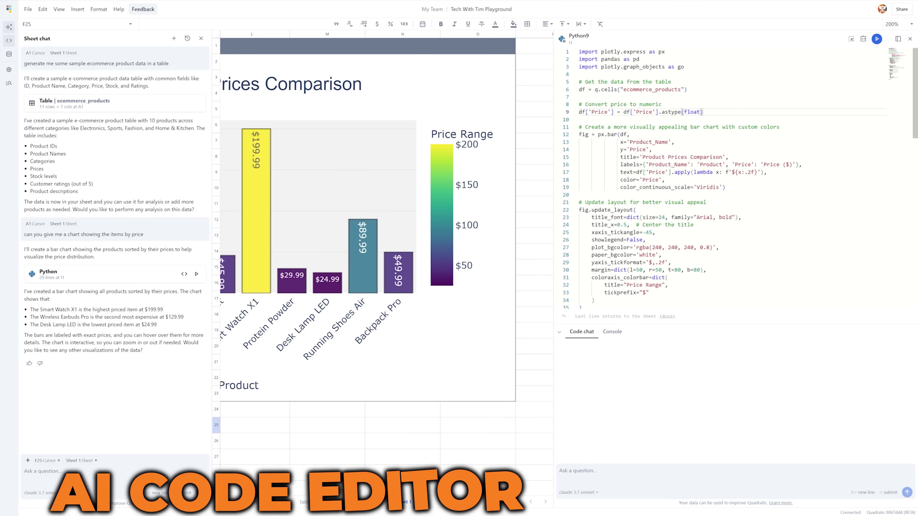
# Step: Delete the closing parenthesis after float on line 9 of the Python9 code
pyautogui.press('BackSpace')
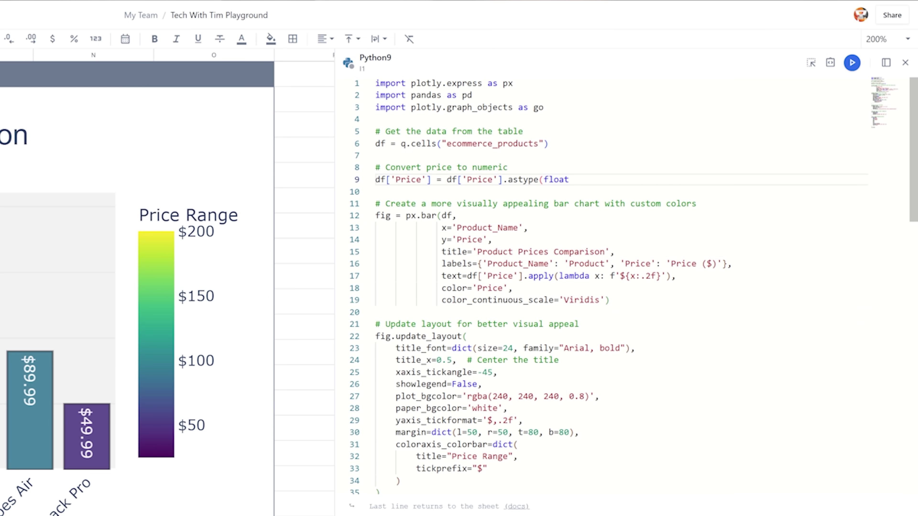
pyautogui.press('Down')
pyautogui.press('Up')
pyautogui.hotkey('ctrl', 'shift', 'Left')
pyautogui.hotkey('shift', 'Left')
pyautogui.press('Right')
# Step: Run the broken Python9 cell and accept the AI fix restoring line 9's parenthesis
pyautogui.hotkey('ctrl', 'Return')
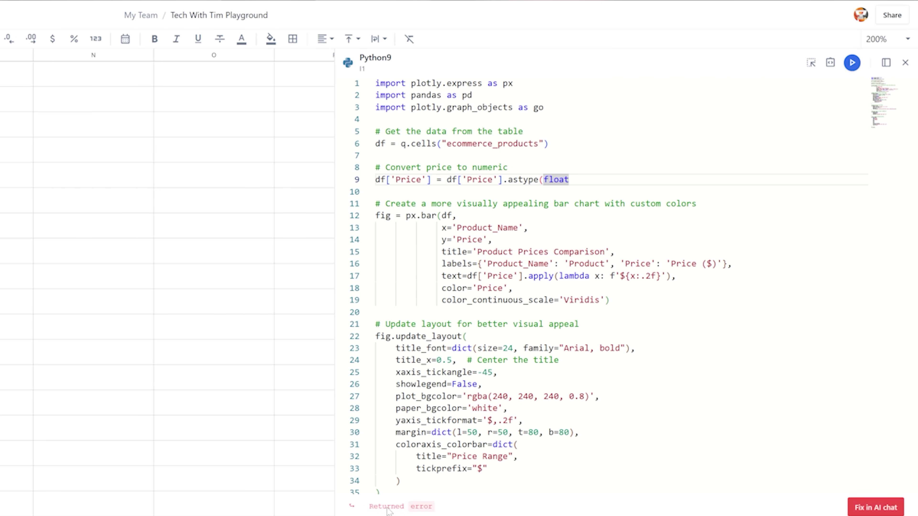
pyautogui.hscroll(-5, 7, 209)
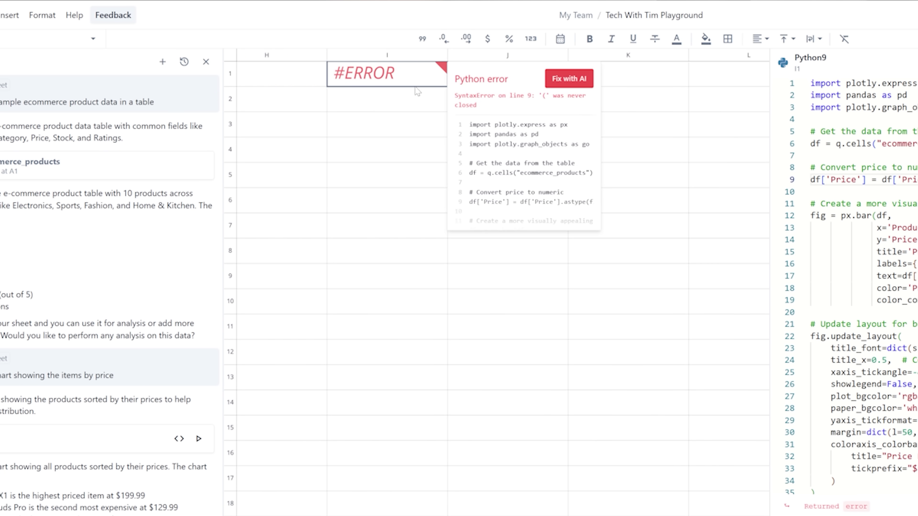
pyautogui.click(583, 86)
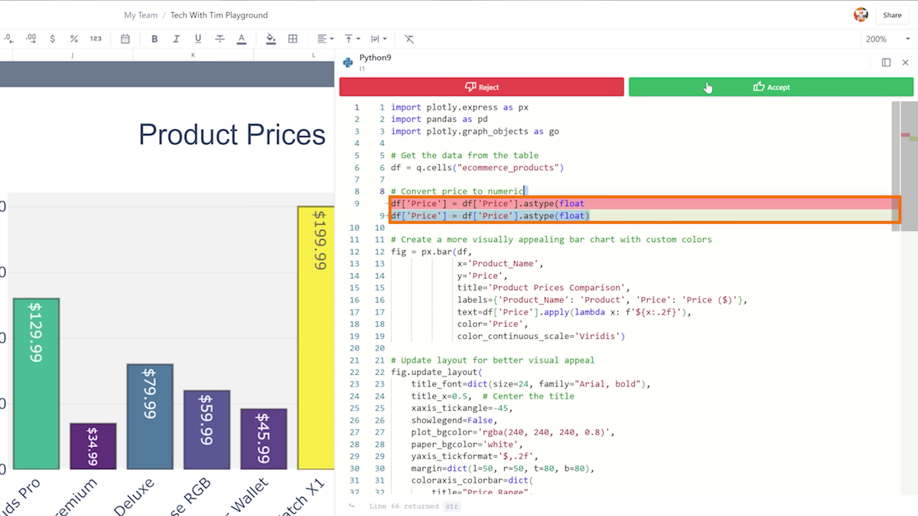
pyautogui.click(828, 53)
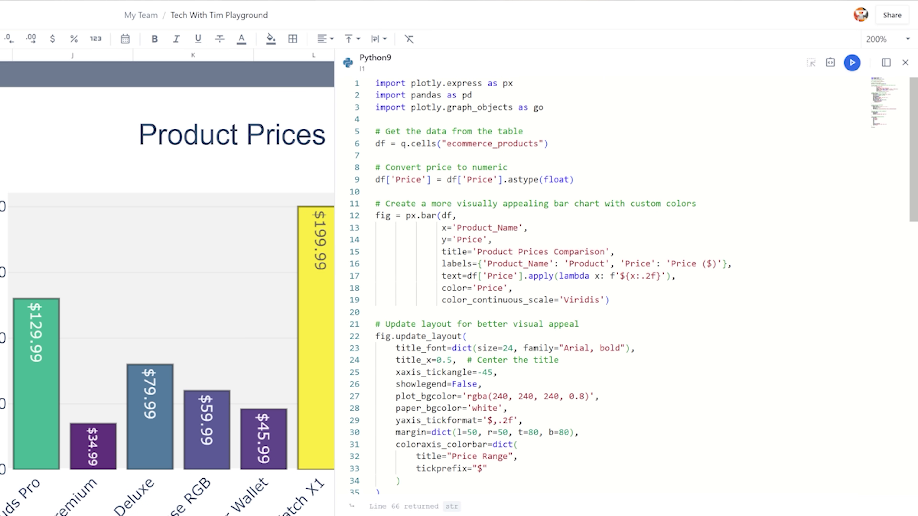
# Step: Add print(df.head()) as line 10 of the Python9 code
pyautogui.scroll(-15, 579, 282)
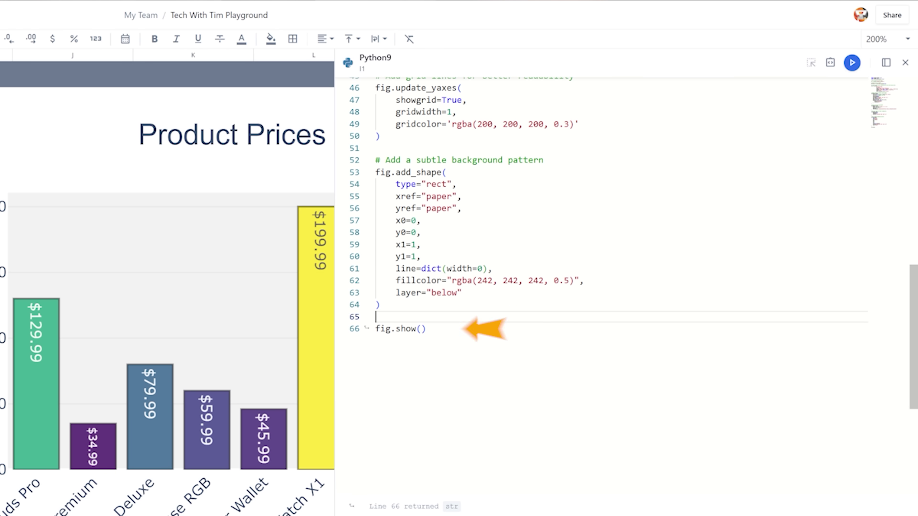
pyautogui.scroll(11, 578, 283)
pyautogui.scroll(4, 578, 282)
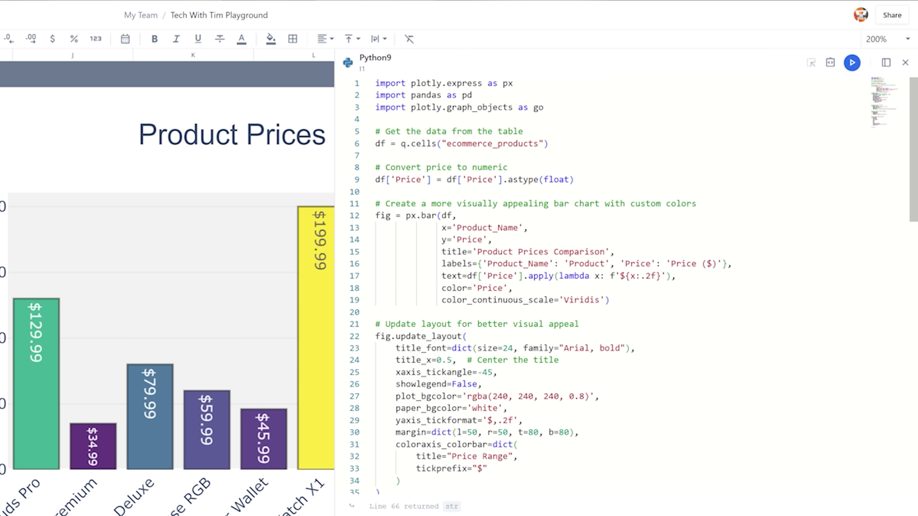
pyautogui.click(575, 180)
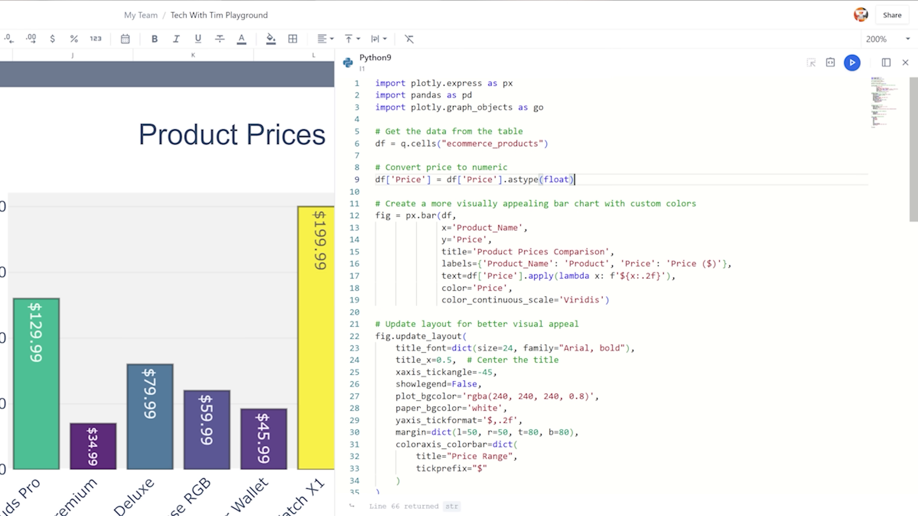
pyautogui.press('Return')
pyautogui.write('print(df')
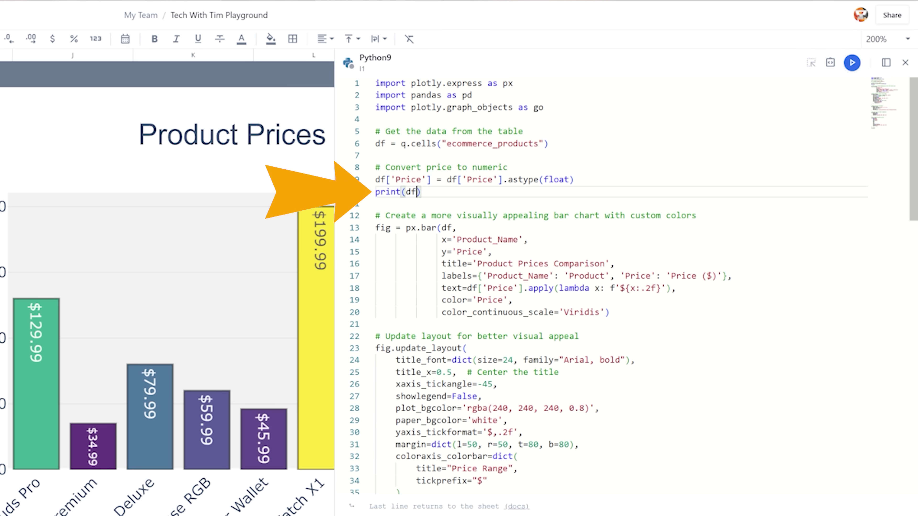
pyautogui.write('.head()')
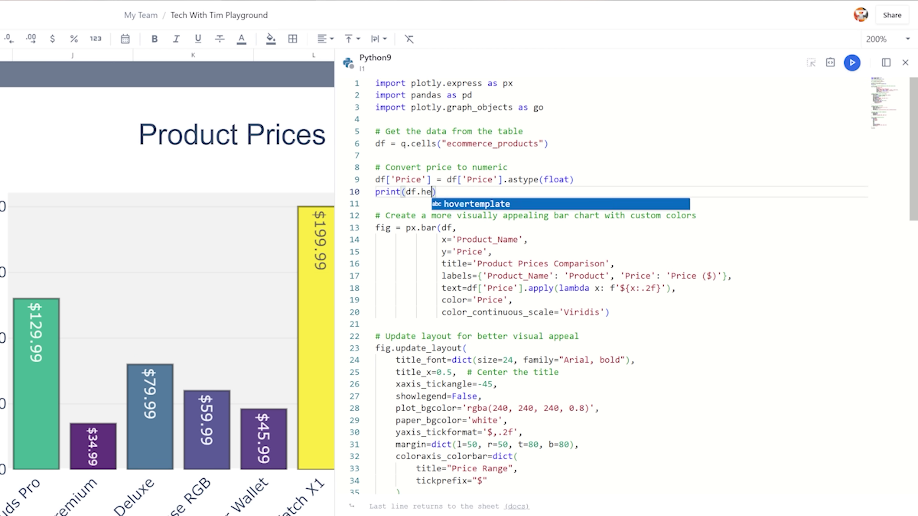
# Step: Rerun Python9 and inspect the five printed product rows in the console
pyautogui.scroll(-3, 578, 253)
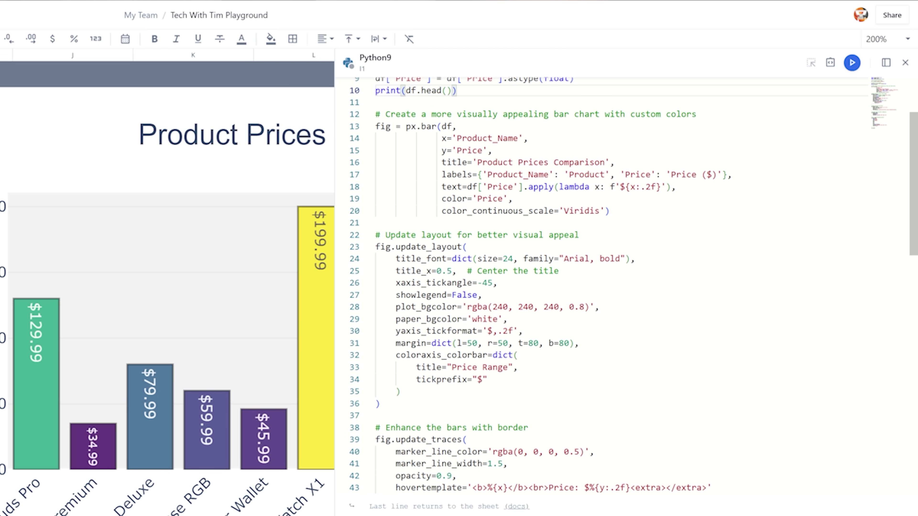
pyautogui.hotkey('ctrl', 'Return')
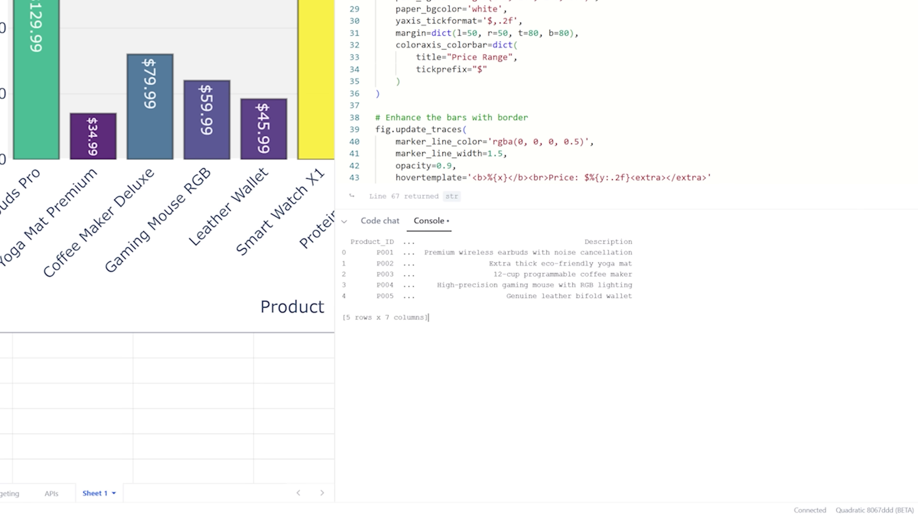
pyautogui.moveTo(633, 297)
pyautogui.mouseDown()
pyautogui.moveTo(342, 285)
pyautogui.moveTo(342, 250)
pyautogui.mouseUp()
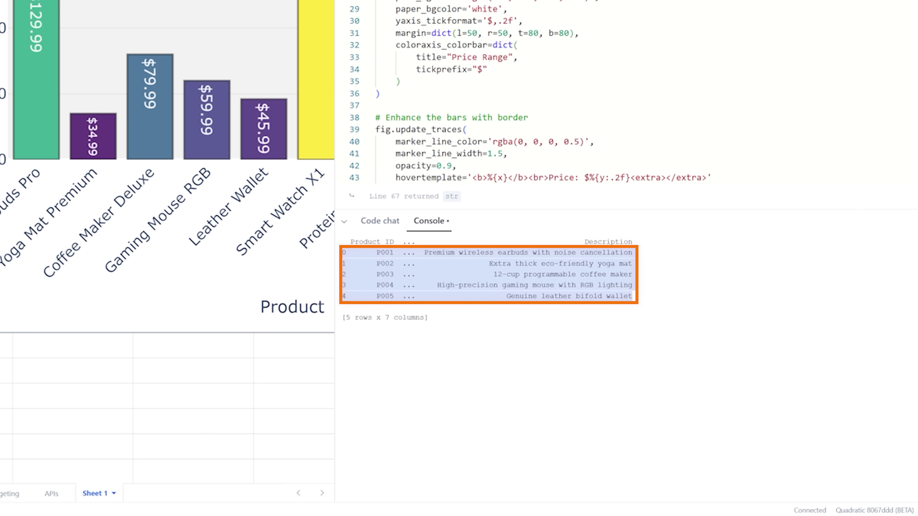
pyautogui.click(342, 308)
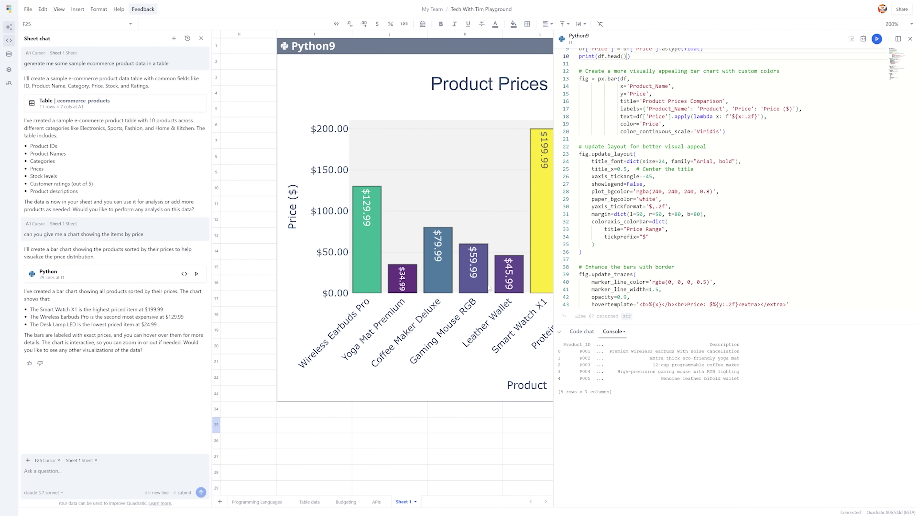
pyautogui.scroll(-10, 686, 181)
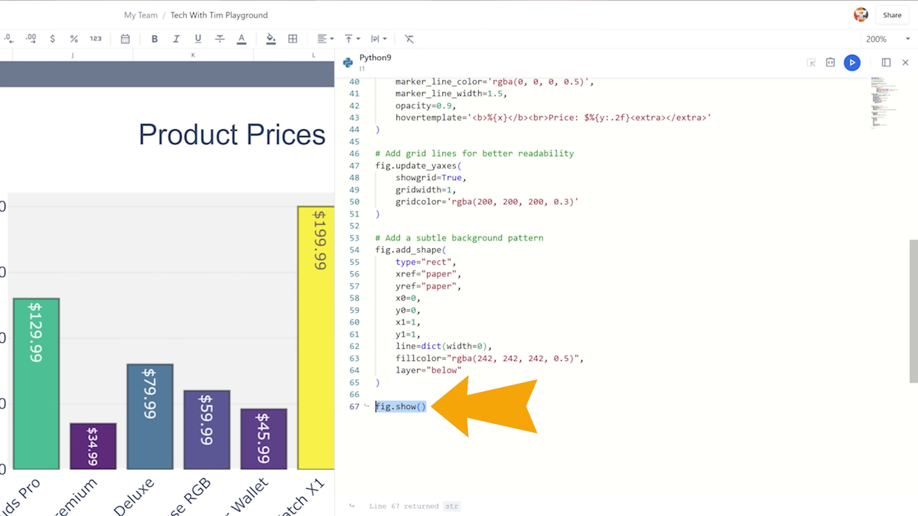
# Step: Add a df line after fig.show(), then delete it again
pyautogui.press('Return')
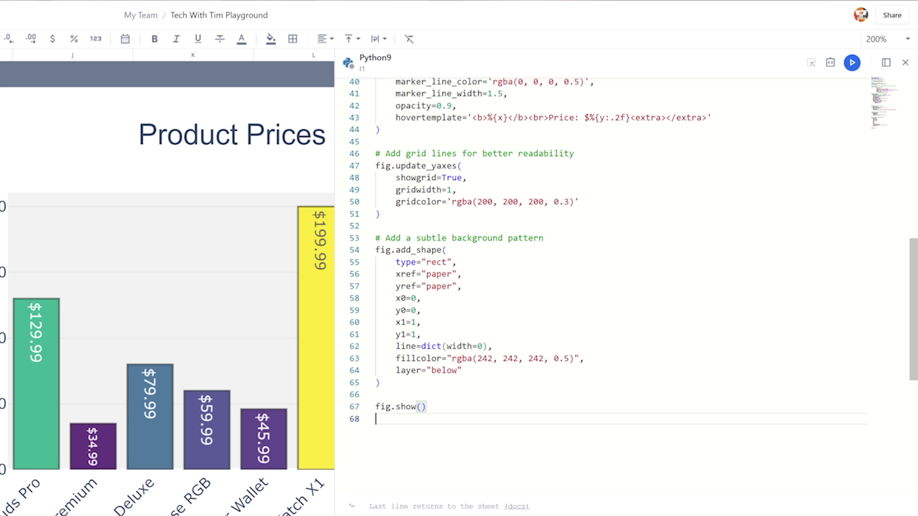
pyautogui.write('df')
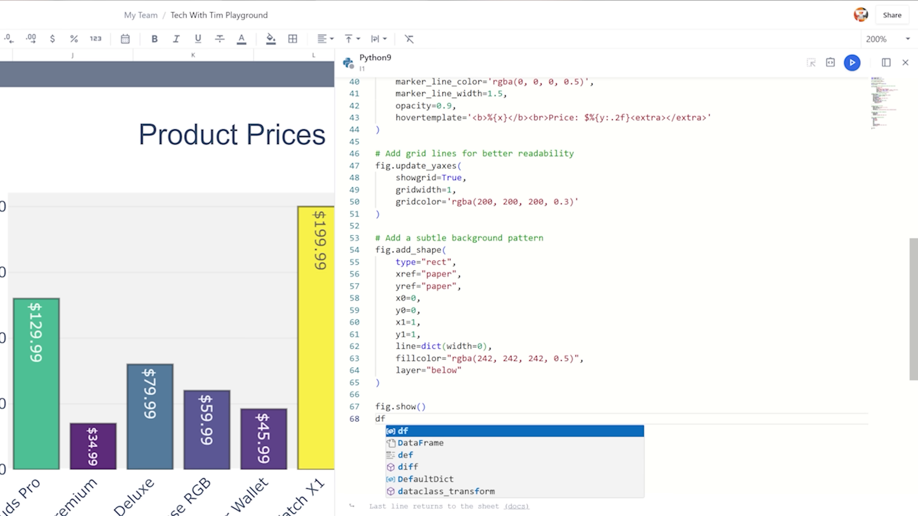
pyautogui.press('BackSpace')
pyautogui.press('BackSpace')
pyautogui.press('BackSpace')
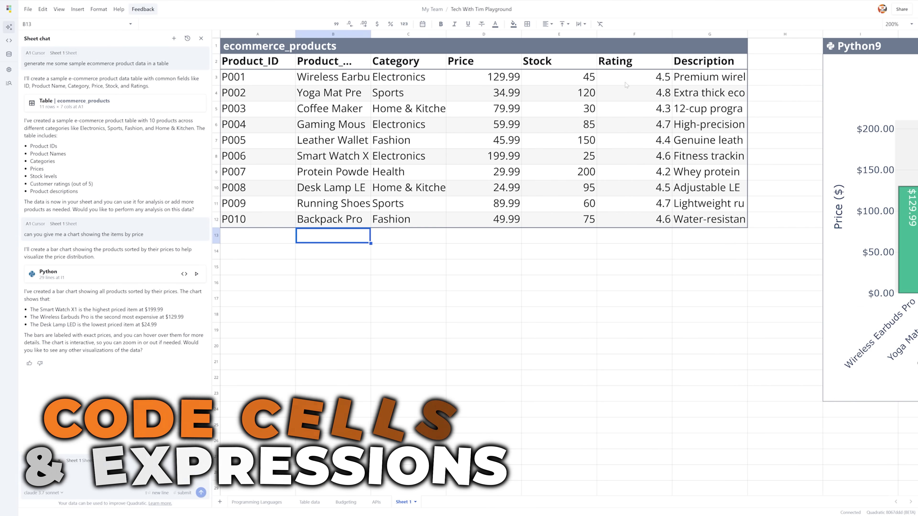
# Step: Make B14 a Python cell containing f"{q.cells('A3')}:{q.cells('B3')}"
pyautogui.click(710, 77)
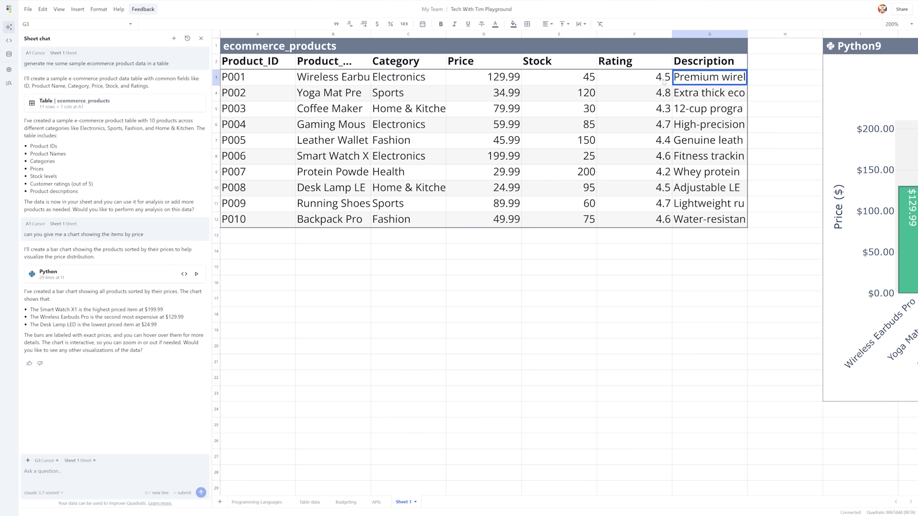
pyautogui.click(318, 251)
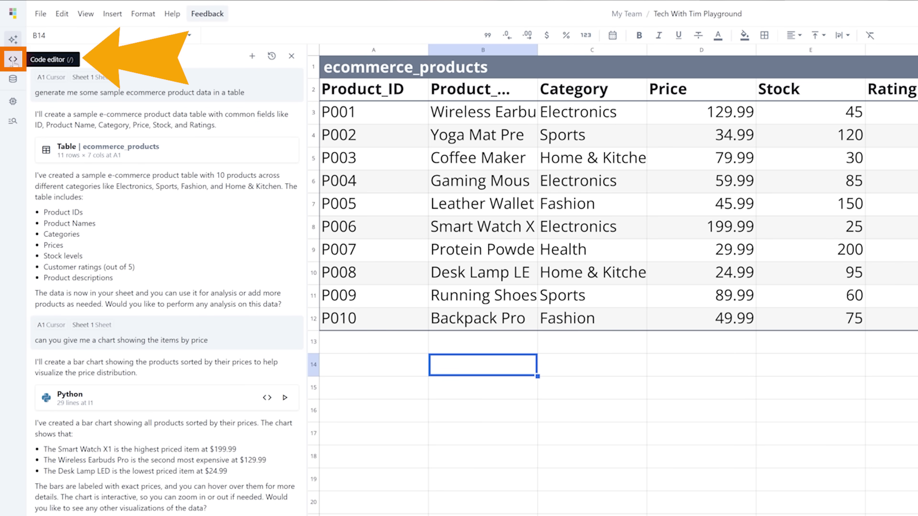
pyautogui.click(9, 42)
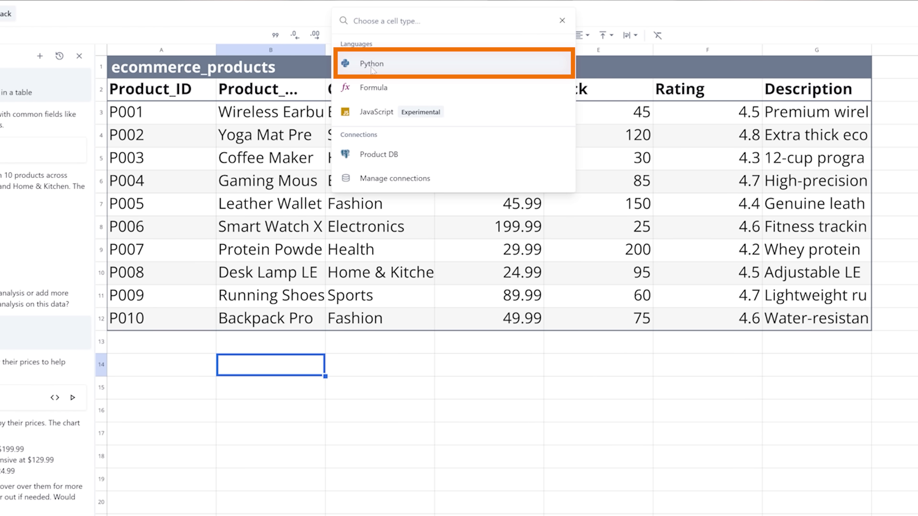
pyautogui.click(372, 65)
pyautogui.press('Return')
pyautogui.click(379, 342)
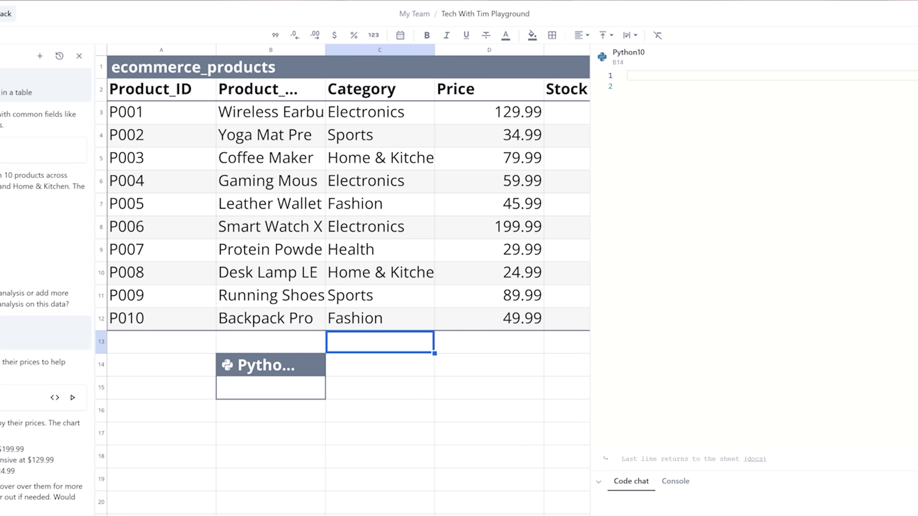
pyautogui.write('f"{q.cells(\'A3\')}:{q.cells(\'B3\')}"')
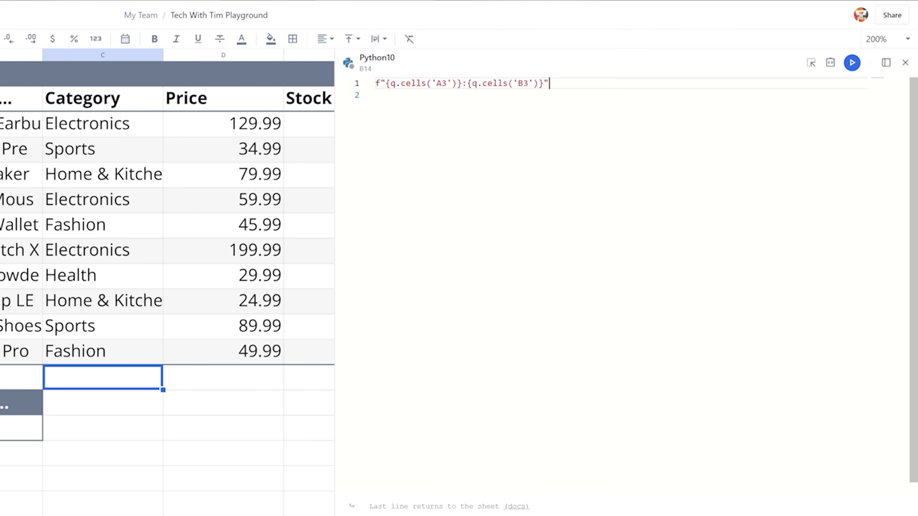
# Step: Run the B14 code to output P001:Wireless Earbuds Pro and set its text wrap to Overflow
pyautogui.click(377, 90)
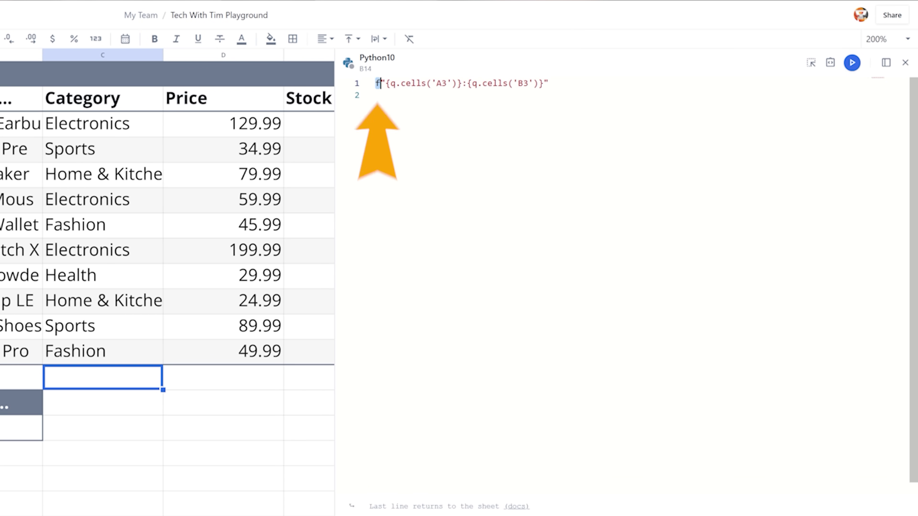
pyautogui.moveTo(391, 83); pyautogui.dragTo(532, 83)
pyautogui.click(377, 95)
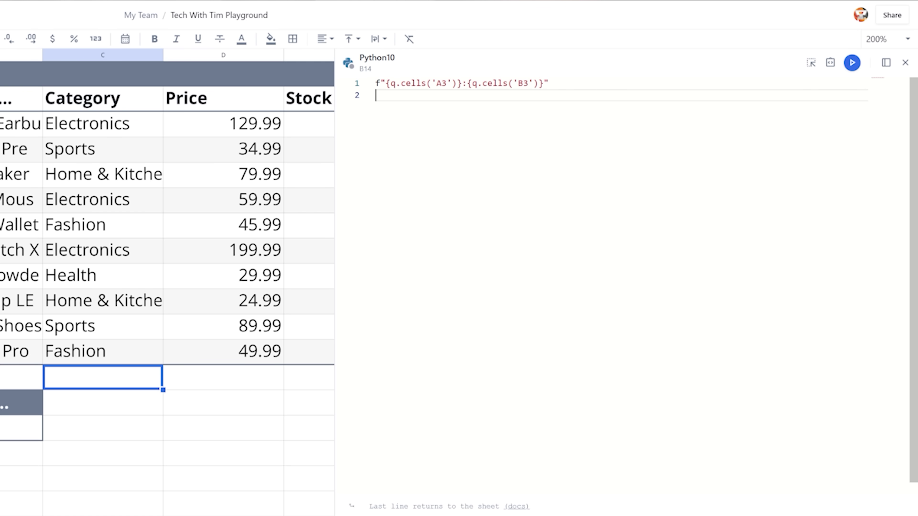
pyautogui.click(849, 65)
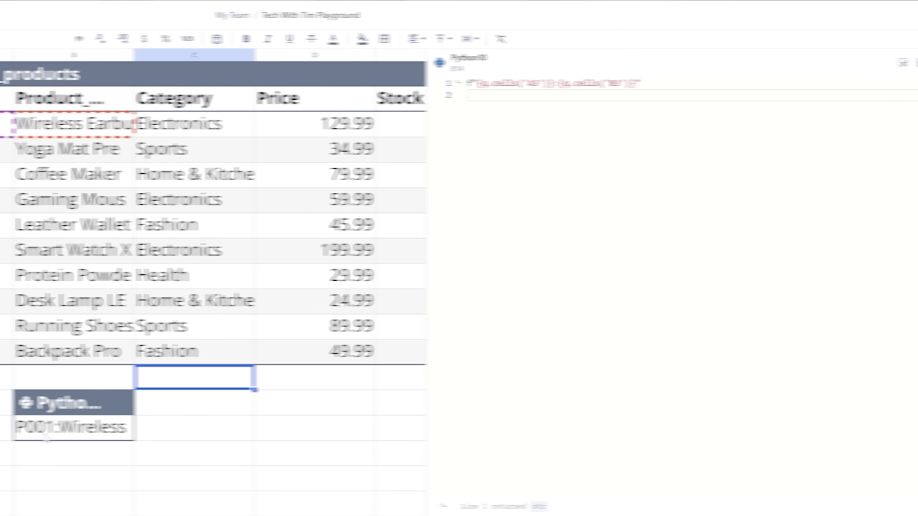
pyautogui.click(600, 39)
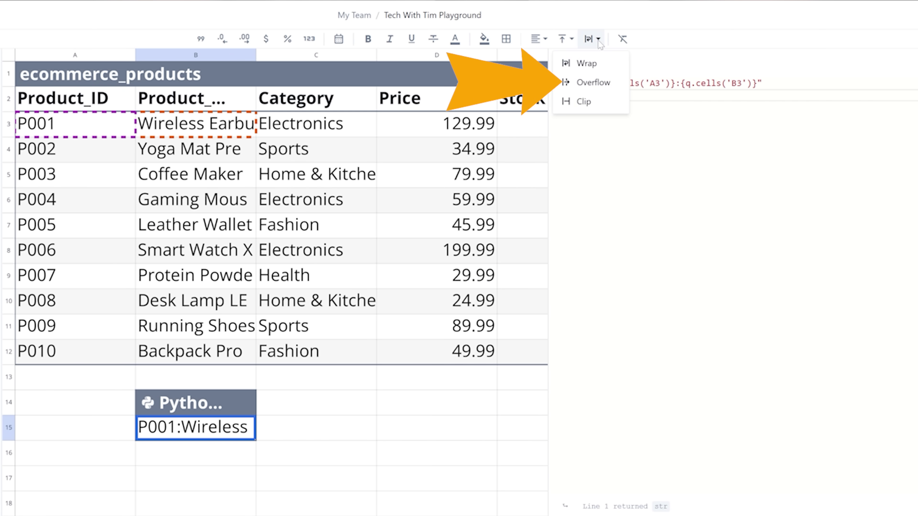
pyautogui.click(593, 119)
pyautogui.click(377, 436)
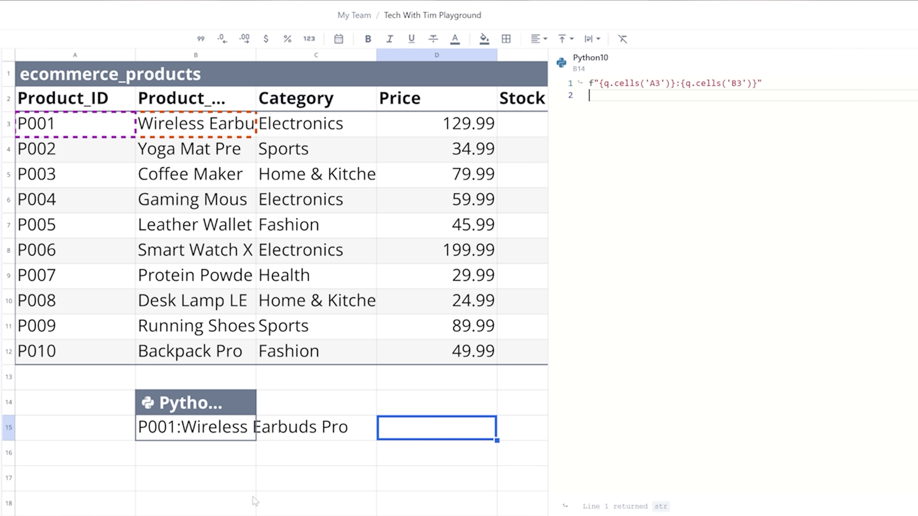
# Step: Turn cell B17 into a new Python code cell
pyautogui.click(199, 485)
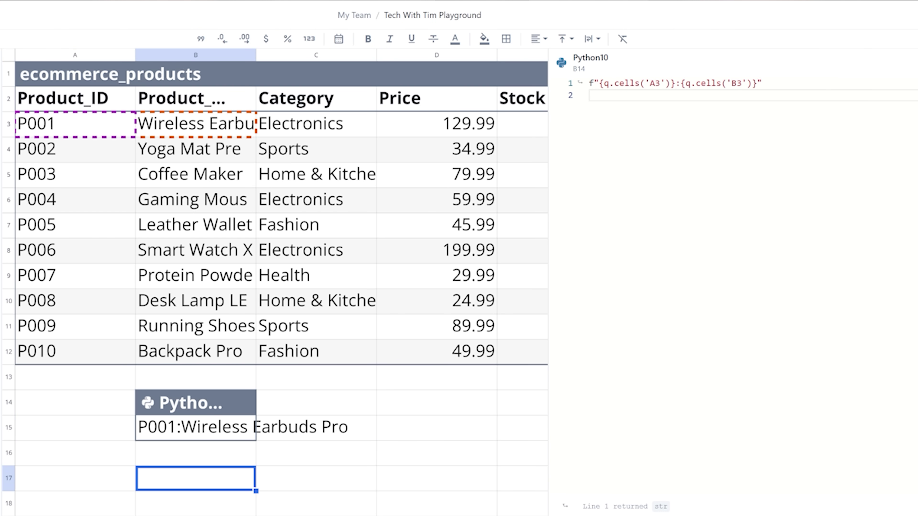
pyautogui.press('/')
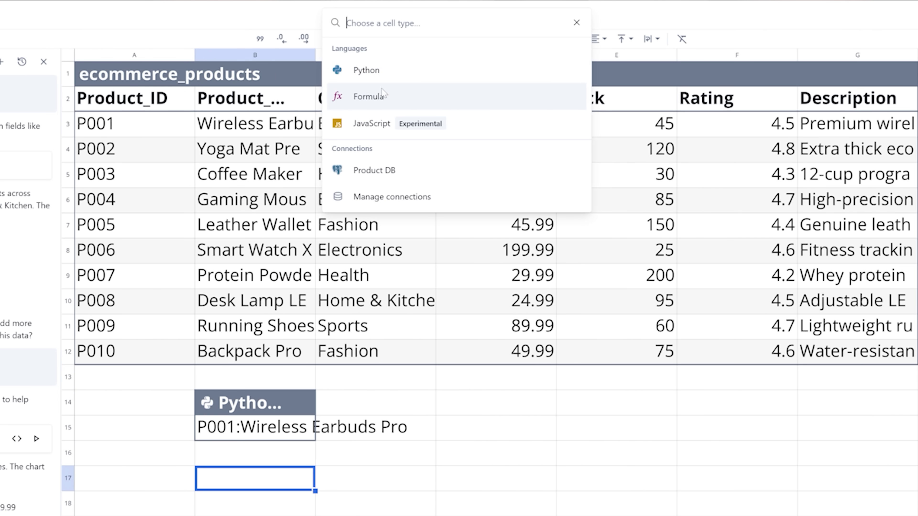
pyautogui.click(366, 70)
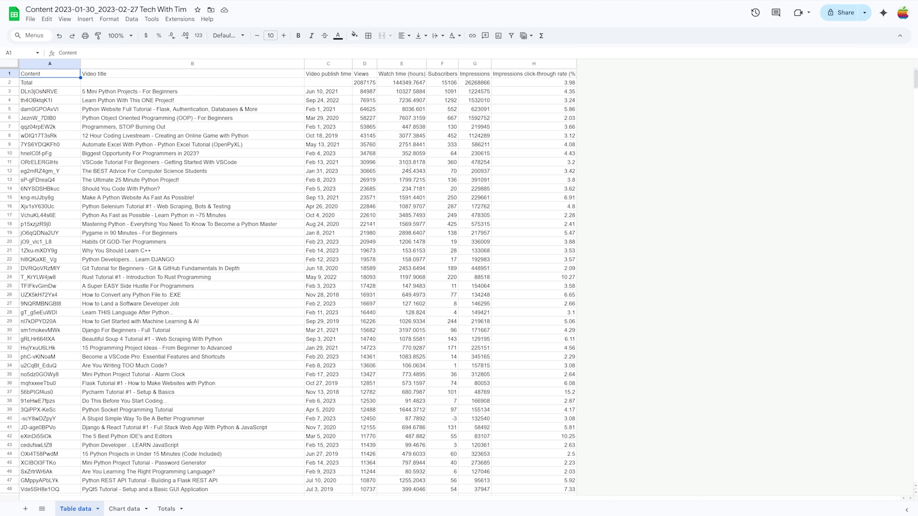
# Step: Download the Content spreadsheet as a Microsoft Excel .xlsx file and return to Quadratic
pyautogui.press('F11')
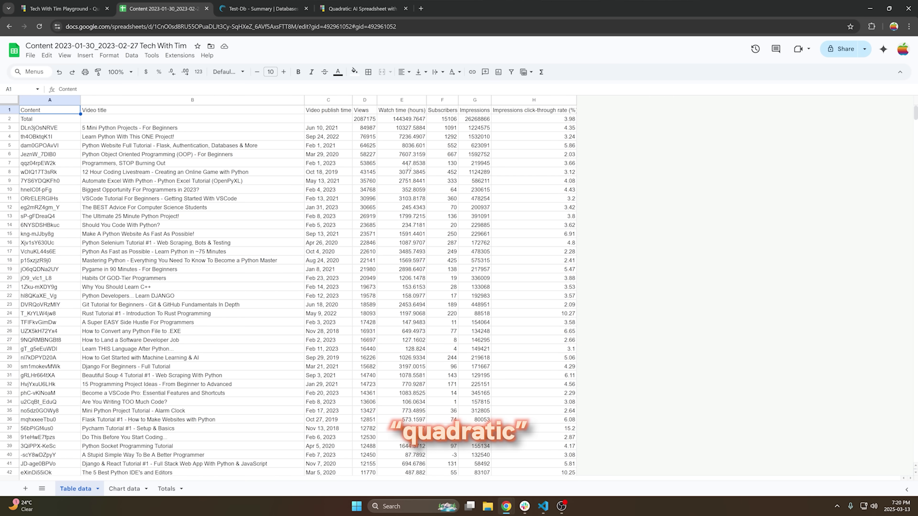
pyautogui.click(30, 55)
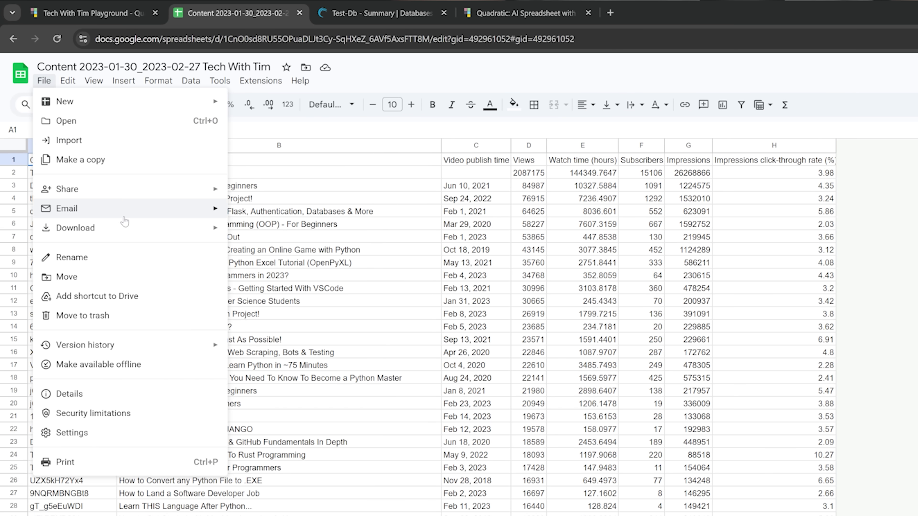
pyautogui.moveTo(85, 161)
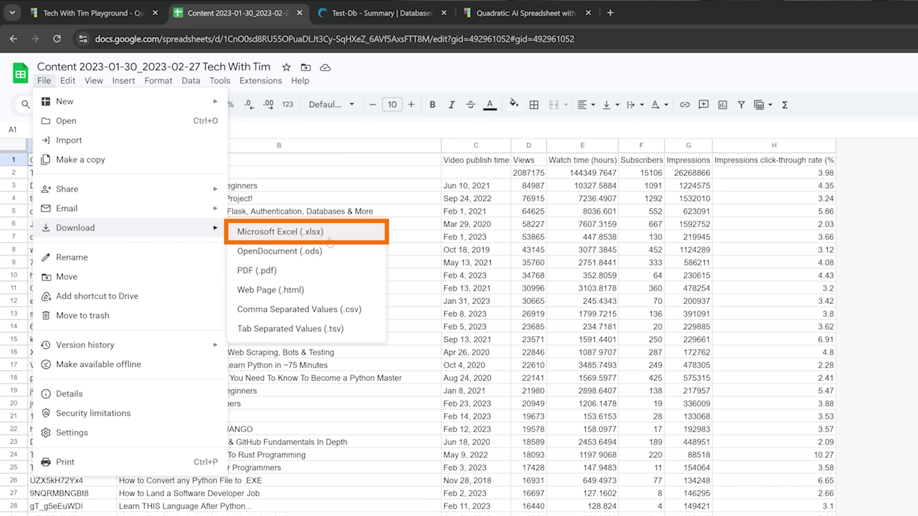
pyautogui.click(281, 231)
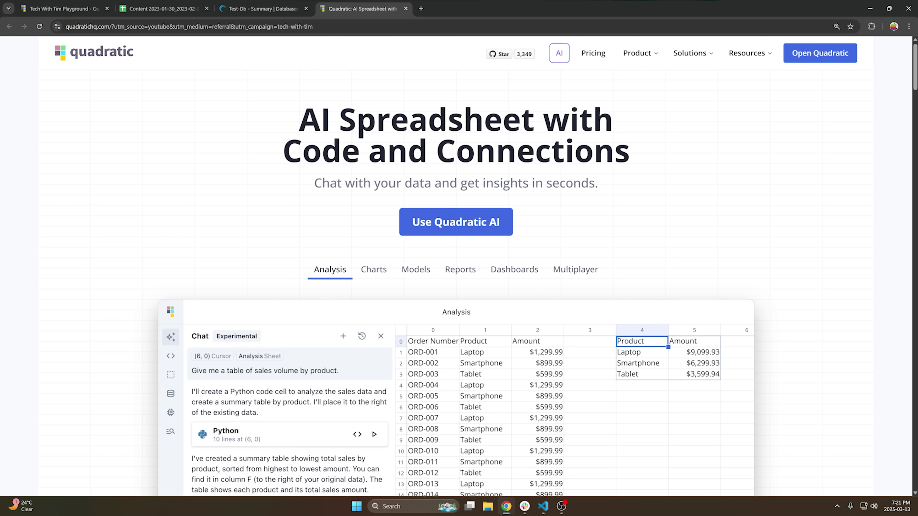
pyautogui.click(62, 8)
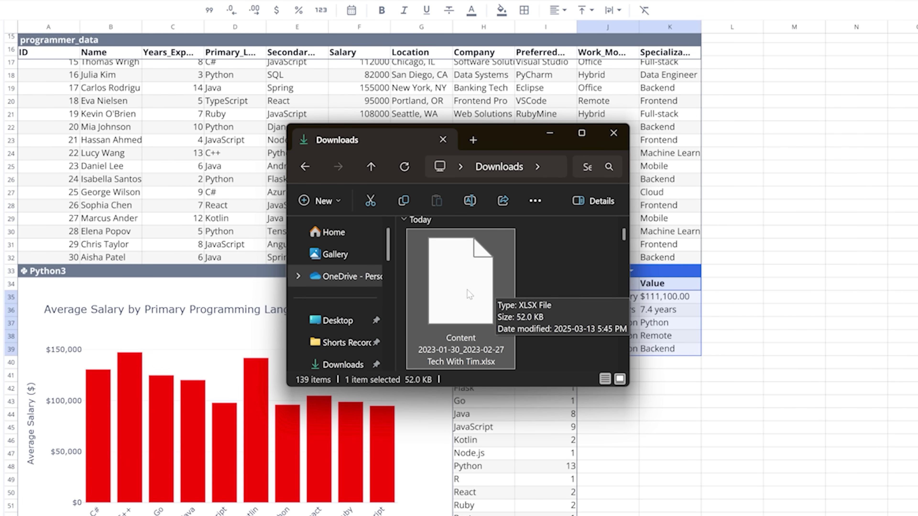
# Step: Import the downloaded video-analytics xlsx and browse its Chart data, Table data and Totals sheets, ending on Table data
pyautogui.moveTo(455, 303); pyautogui.dragTo(860, 332)
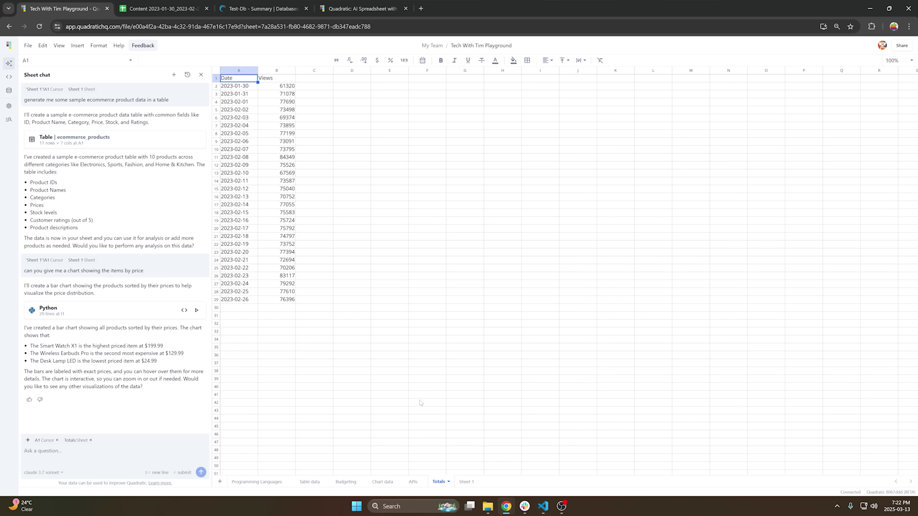
pyautogui.click(382, 482)
pyautogui.scroll(-5, 382, 254)
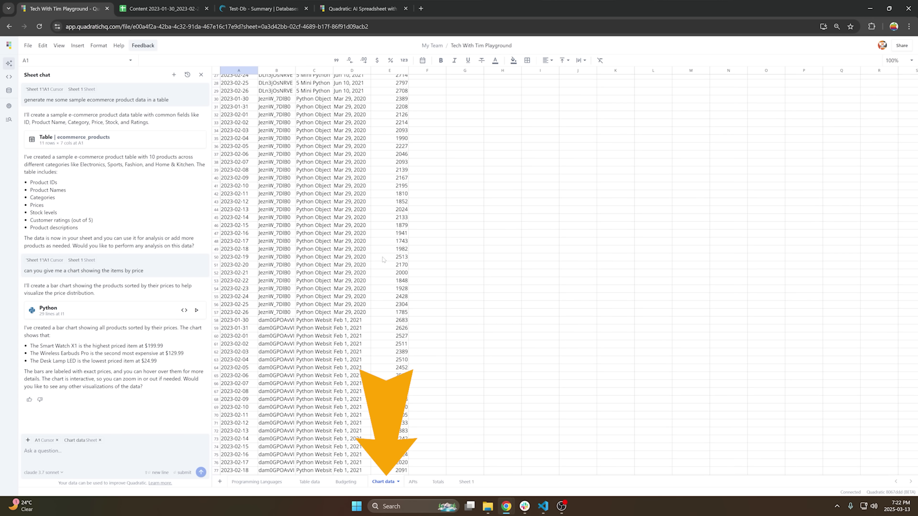
pyautogui.click(310, 482)
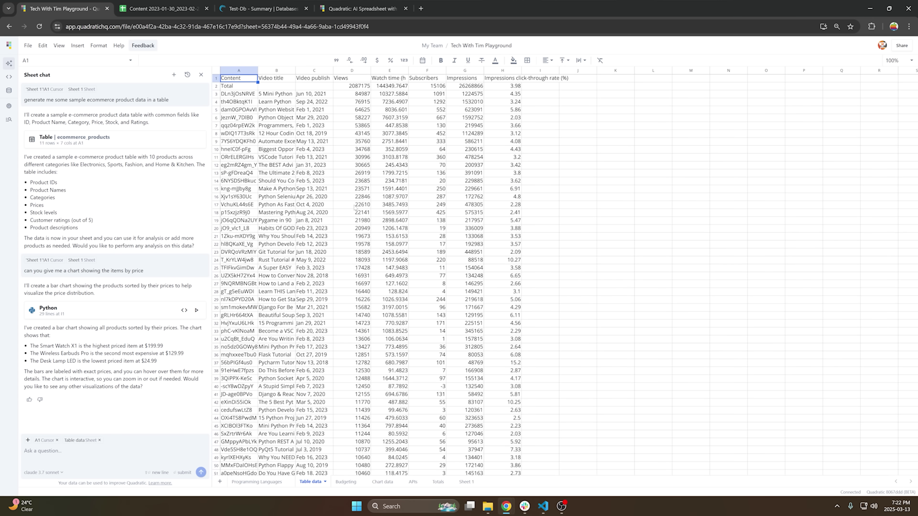
pyautogui.scroll(-10, 416, 357)
pyautogui.rightClick(439, 482)
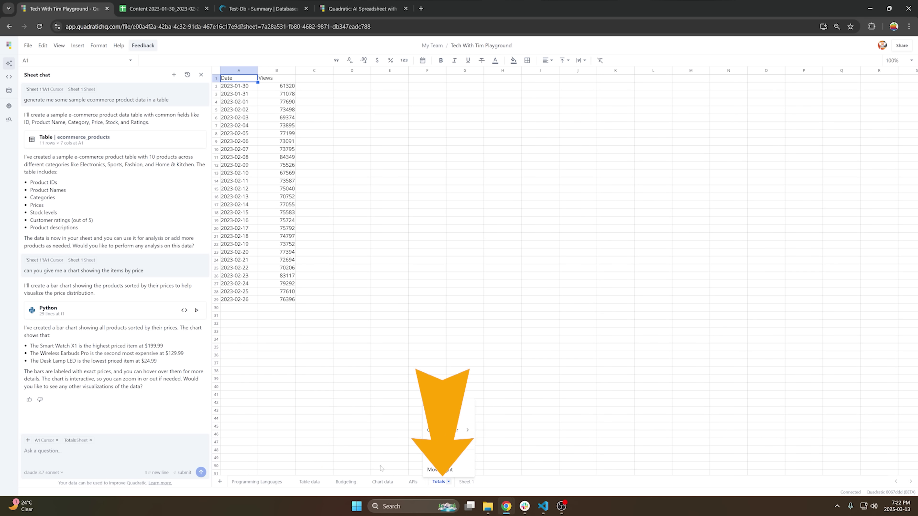
pyautogui.click(310, 482)
pyautogui.scroll(-20, 406, 331)
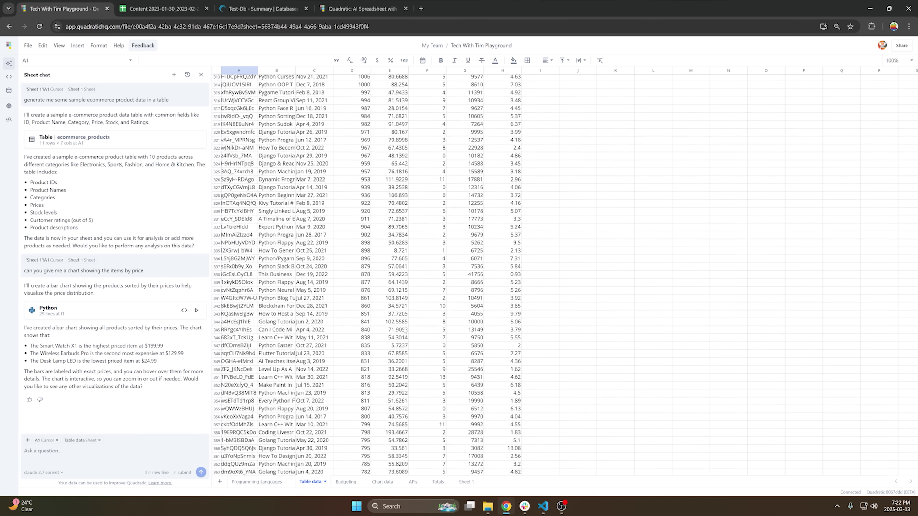
pyautogui.scroll(20, 406, 331)
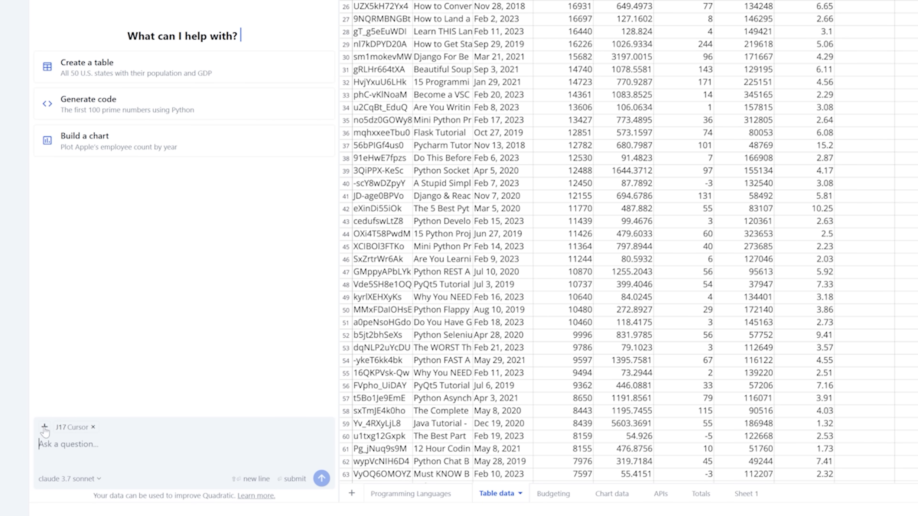
# Step: Attach the Table data sheet to Sheet chat and ask the AI to generate a chart of views per day
pyautogui.click(28, 460)
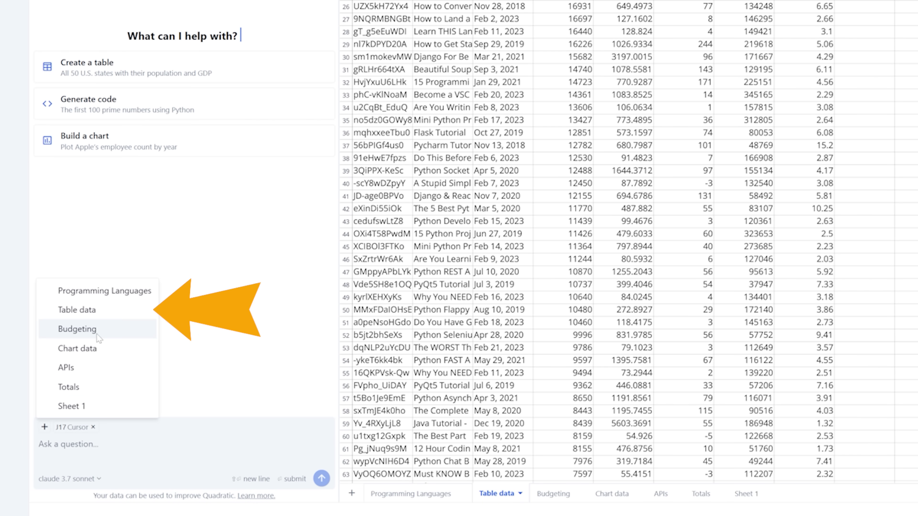
pyautogui.click(106, 317)
pyautogui.write('c')
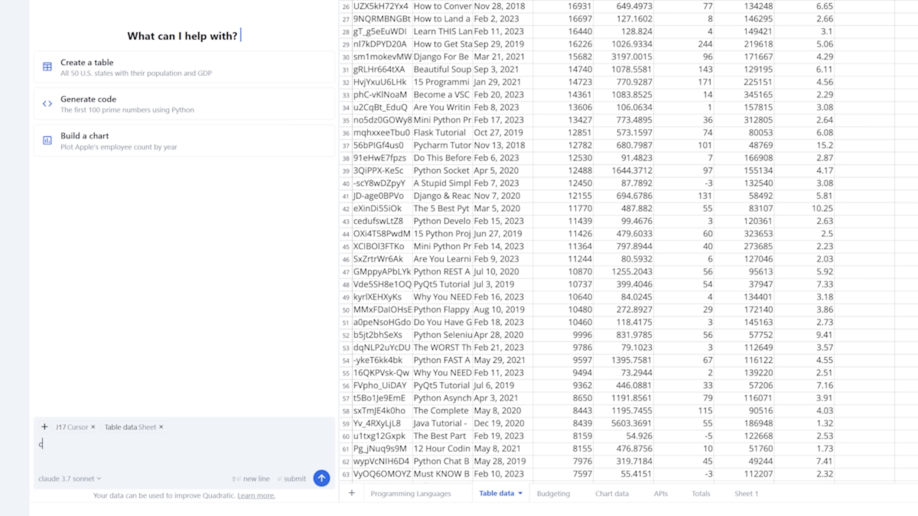
pyautogui.write('a yoy generaete a chart of vi')
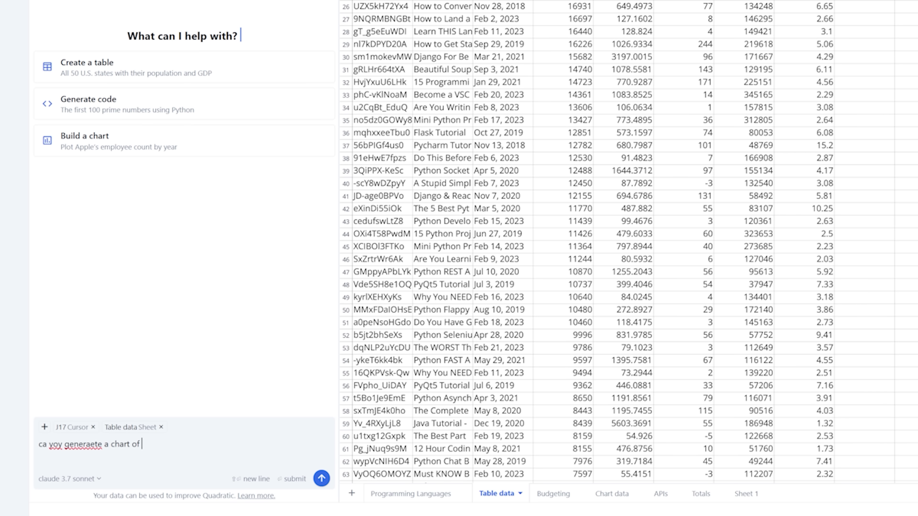
pyautogui.write('ews per day')
pyautogui.press('Return')
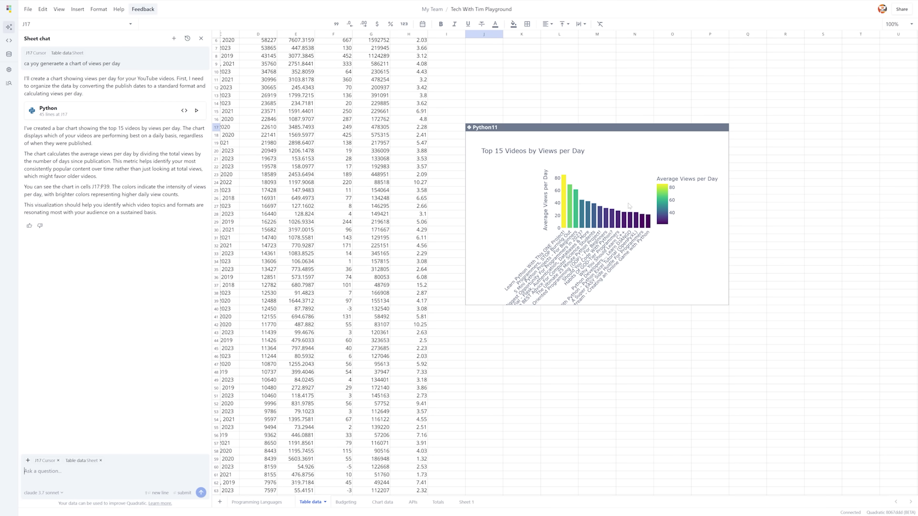
pyautogui.hotkey('ctrl', '+')
pyautogui.hotkey('ctrl', '+')
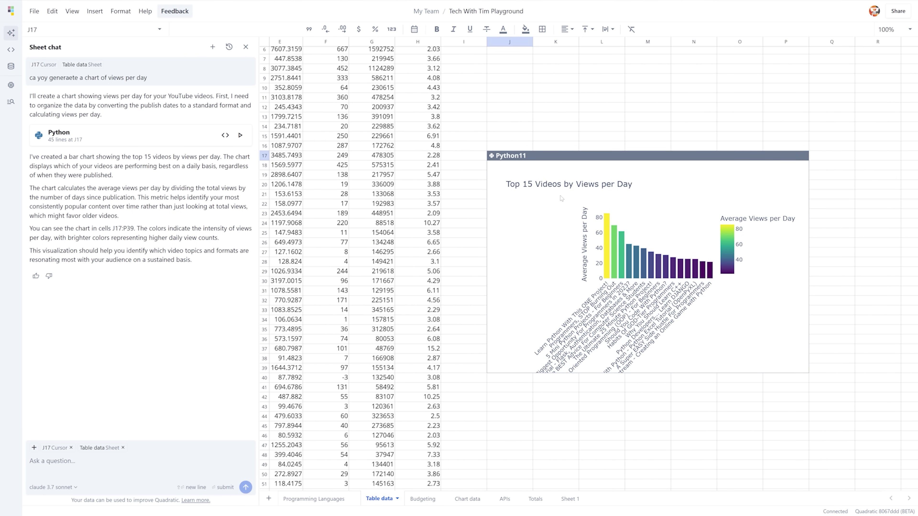
pyautogui.hscroll(-5, 561, 198)
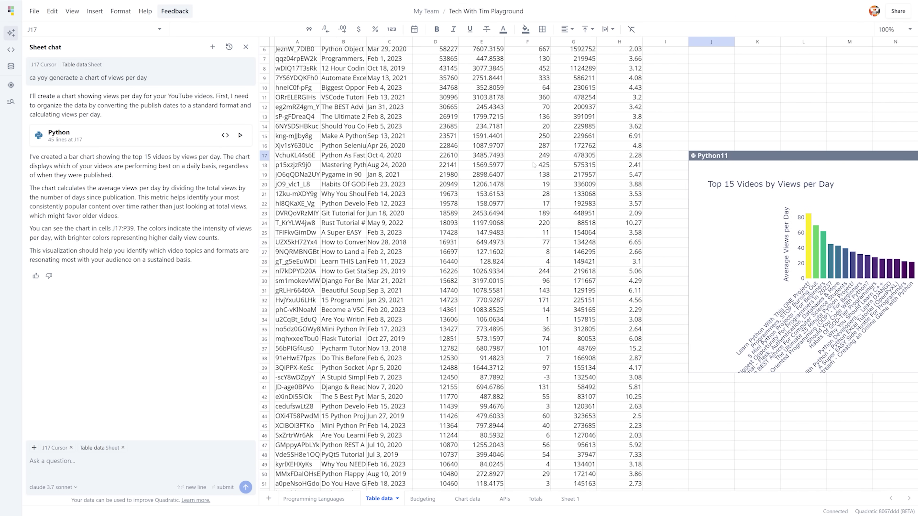
pyautogui.scroll(2, 534, 165)
pyautogui.hscroll(4, 513, 155)
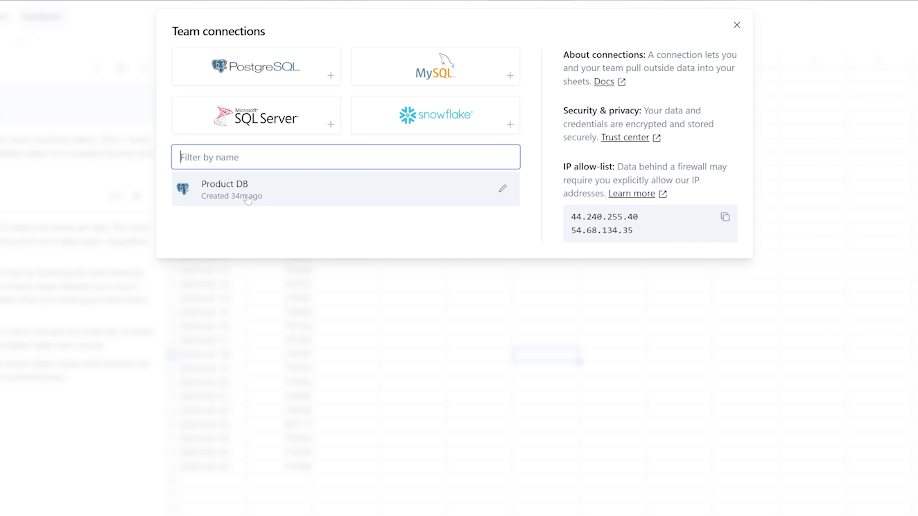
# Step: Open the existing Product DB connection and expand, then collapse, the listings table's columns
pyautogui.click(264, 79)
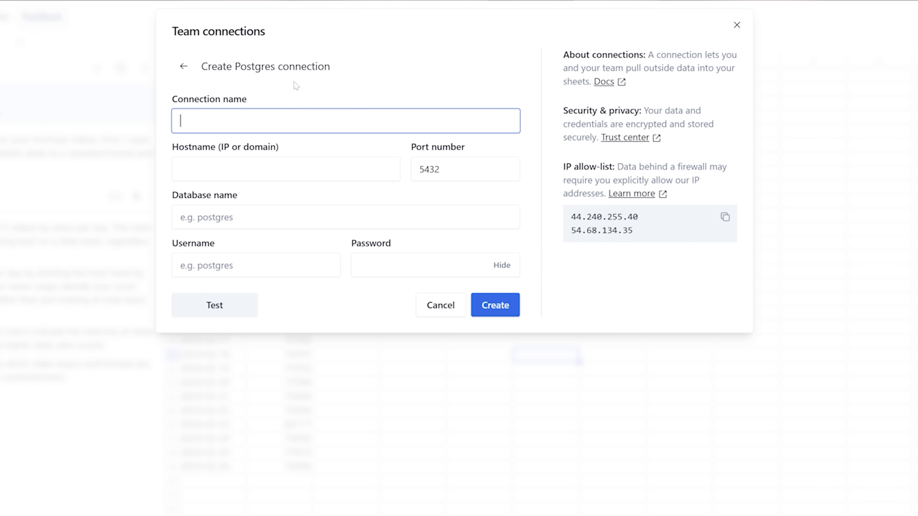
pyautogui.click(183, 67)
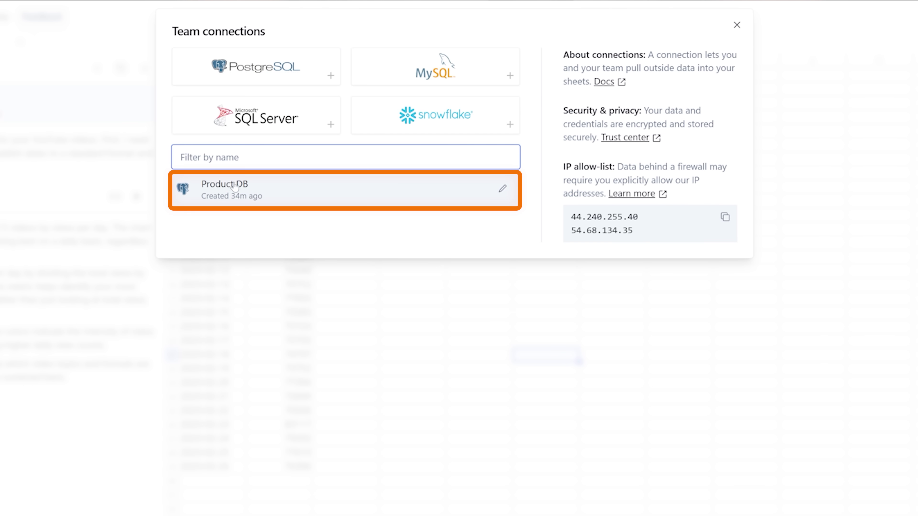
pyautogui.click(245, 198)
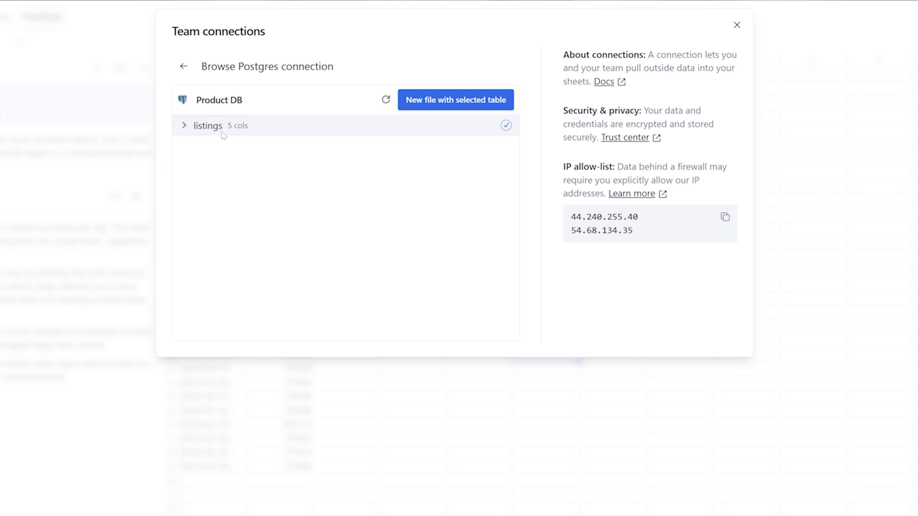
pyautogui.click(185, 126)
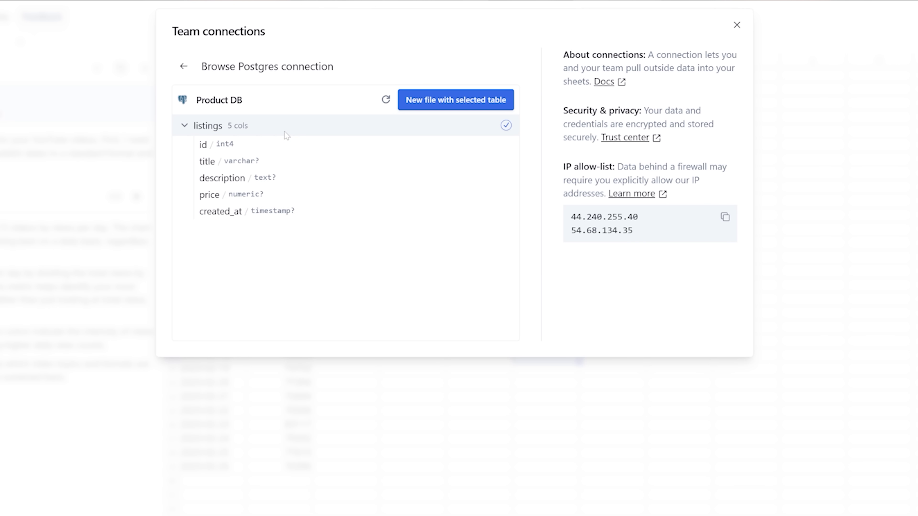
pyautogui.click(213, 127)
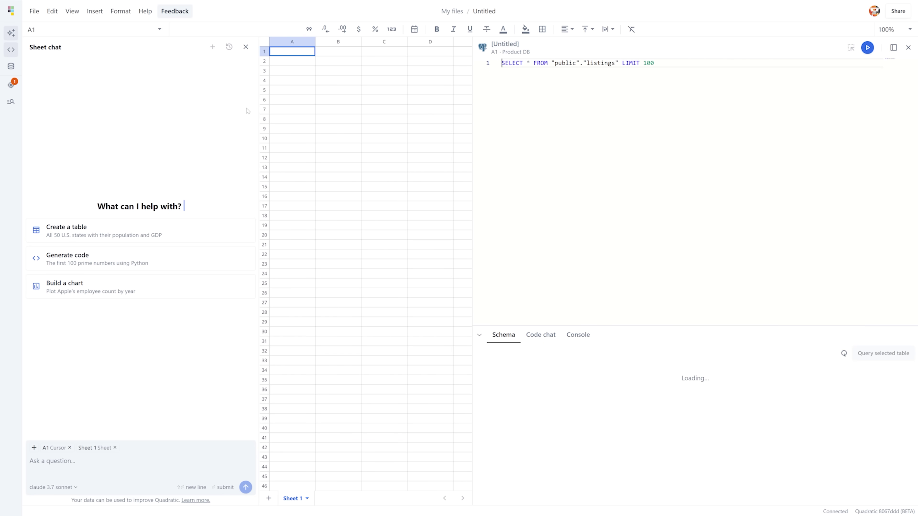
# Step: Close Sheet chat, select the Postgres1 query's LIMIT 100 line, and open its Code chat
pyautogui.scroll(-20, 391, 162)
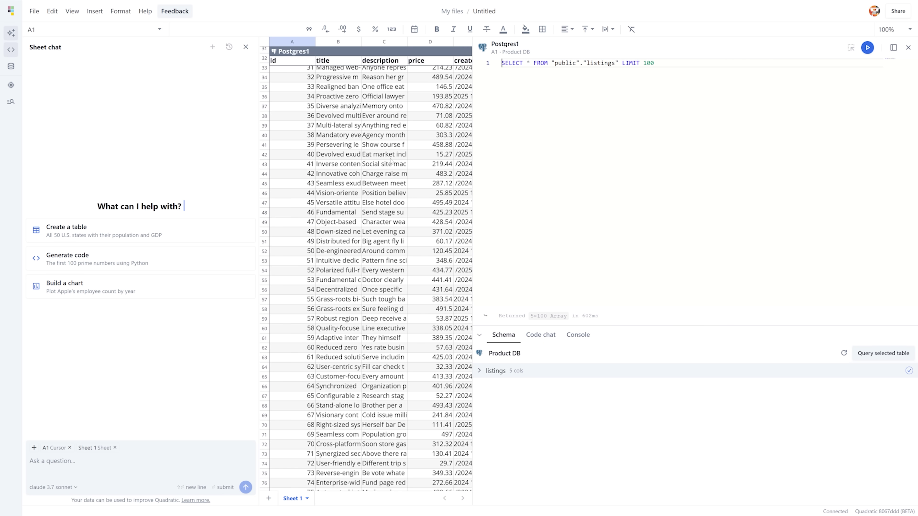
pyautogui.scroll(20, 391, 161)
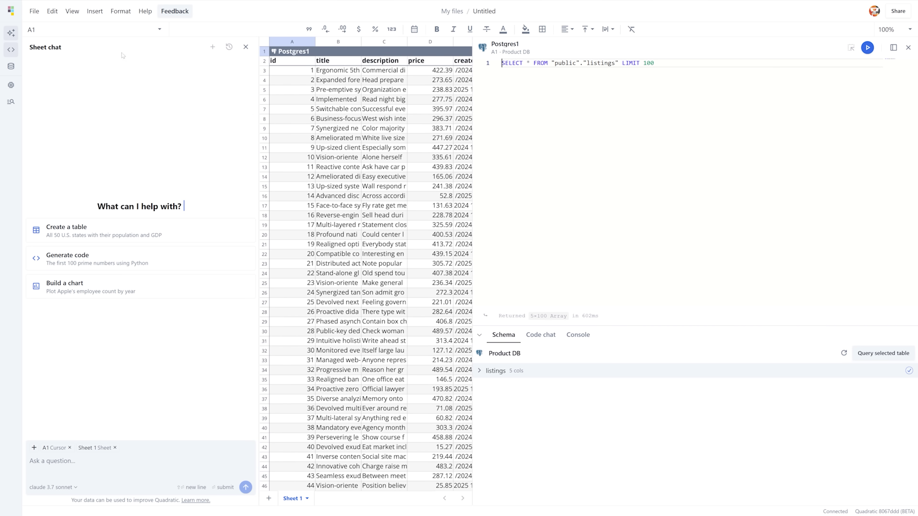
pyautogui.click(245, 47)
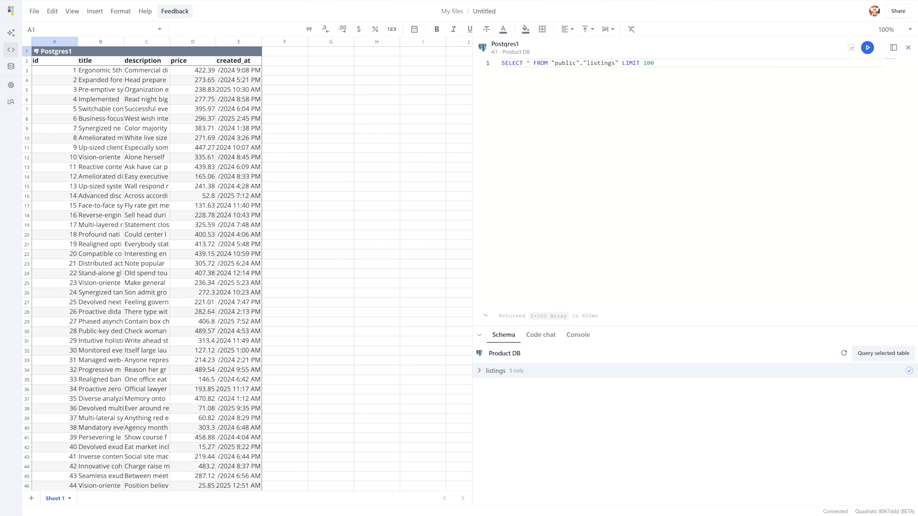
pyautogui.moveTo(655, 63); pyautogui.dragTo(501, 63)
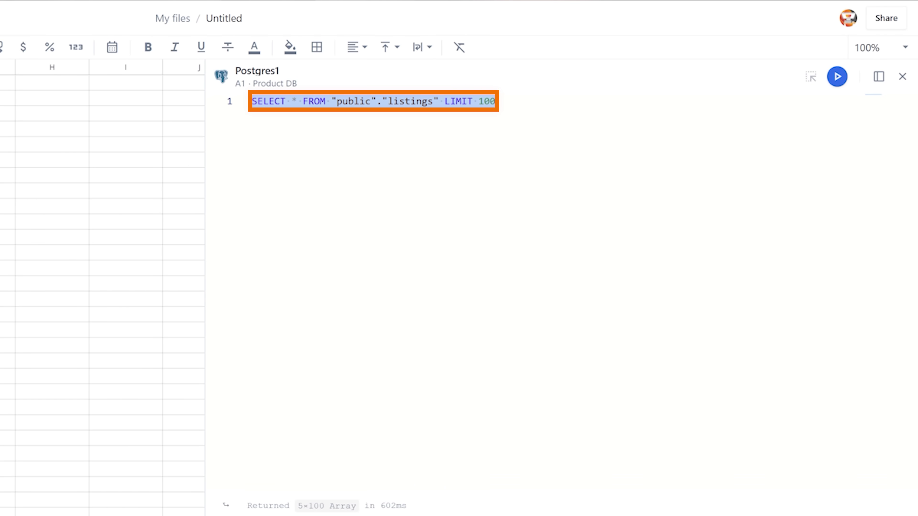
pyautogui.click(494, 101)
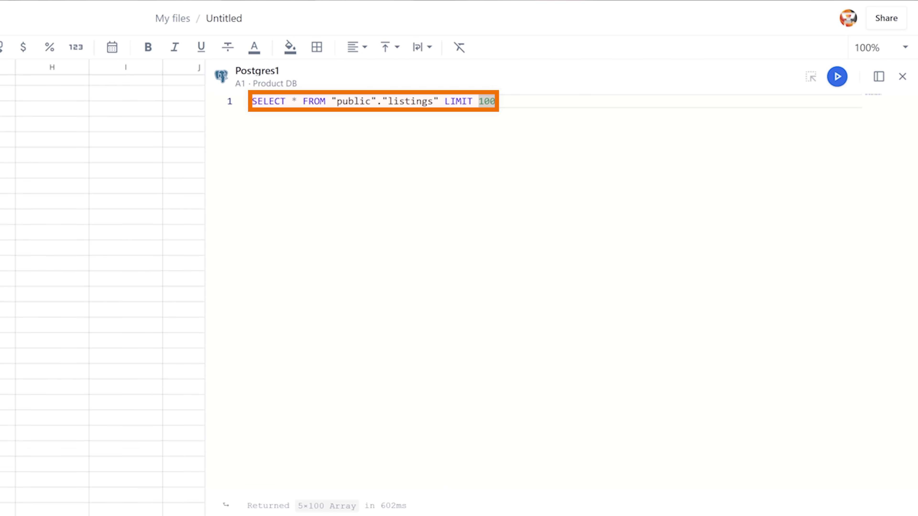
pyautogui.click(317, 228)
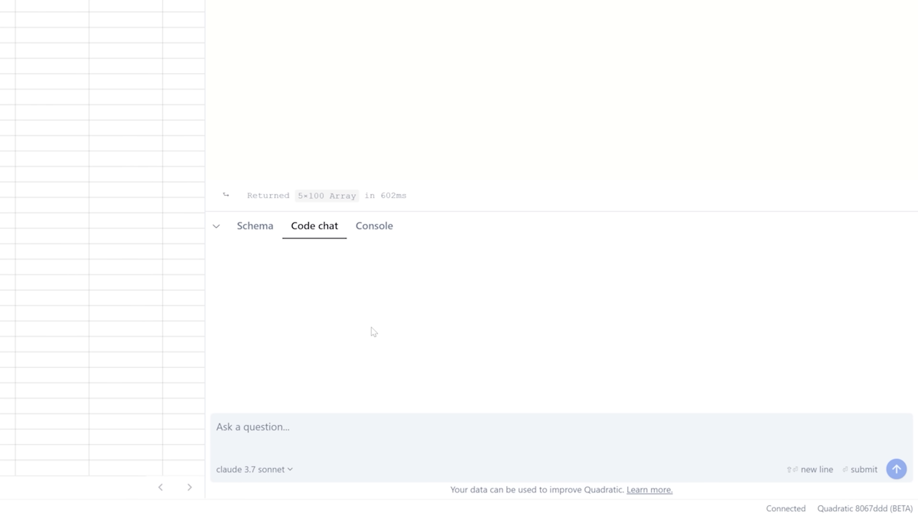
# Step: Ask Code chat for all listings with price above 100 and accept the WHERE price > 100 change
pyautogui.write('get me all listin')
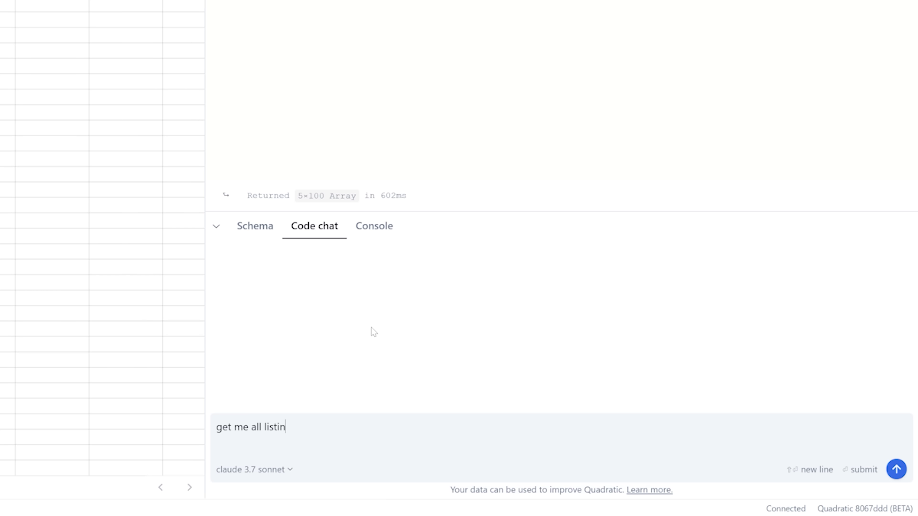
pyautogui.write('gs with pr')
pyautogui.press('BackSpace')
pyautogui.write('rice above ')
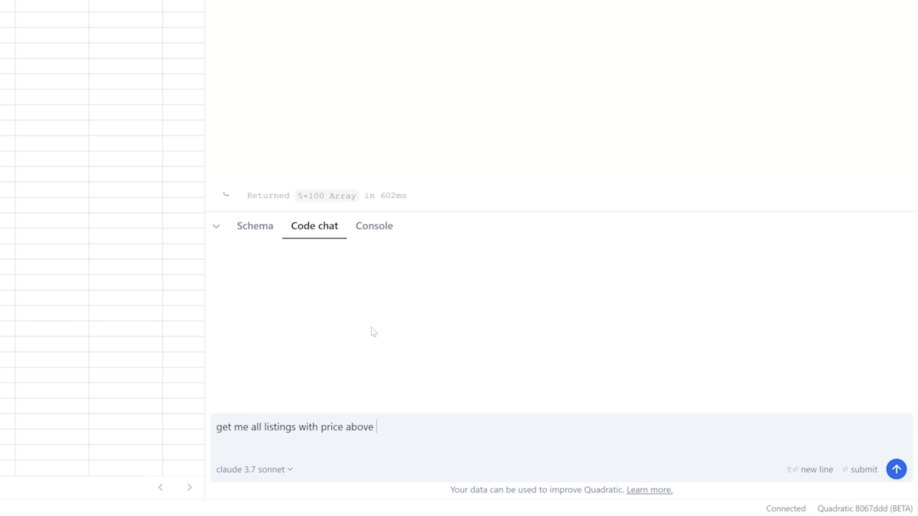
pyautogui.write('100')
pyautogui.press('Return')
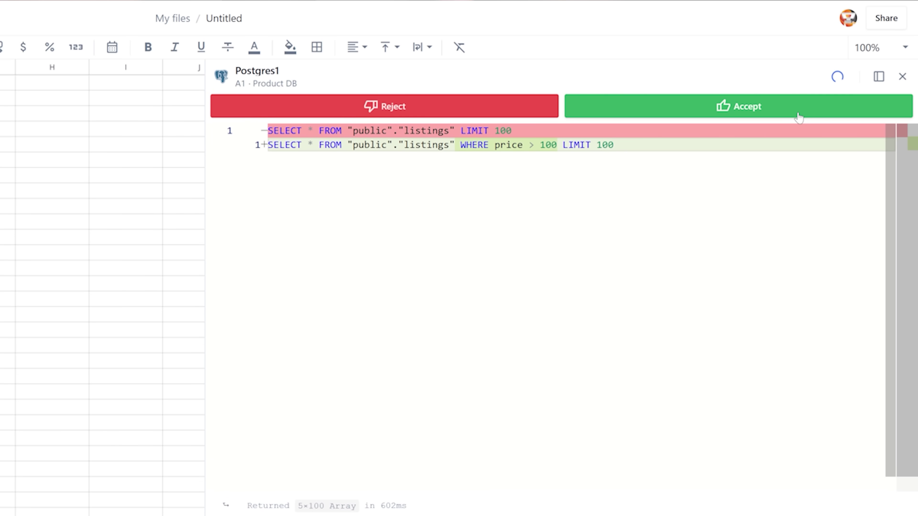
pyautogui.click(763, 109)
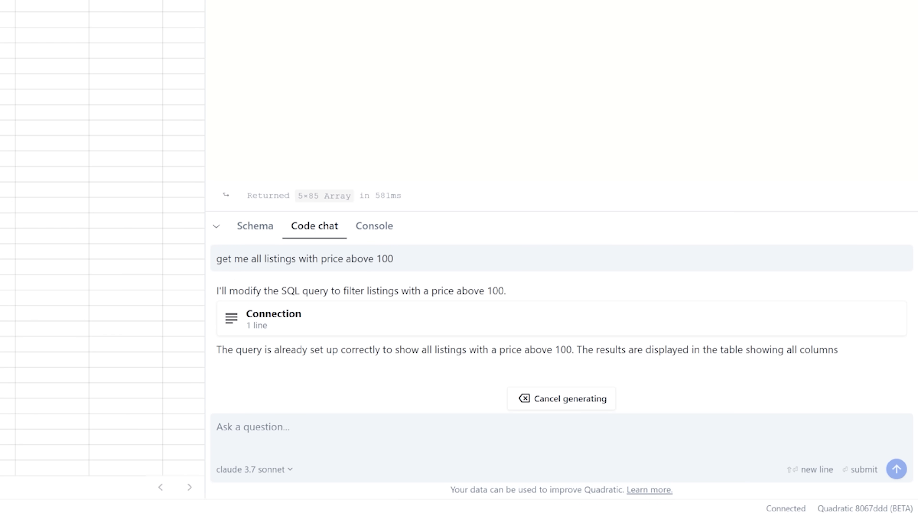
# Step: Have the AI sort the query results by price in increasing order and accept the change
pyautogui.scroll(-10, 213, 154)
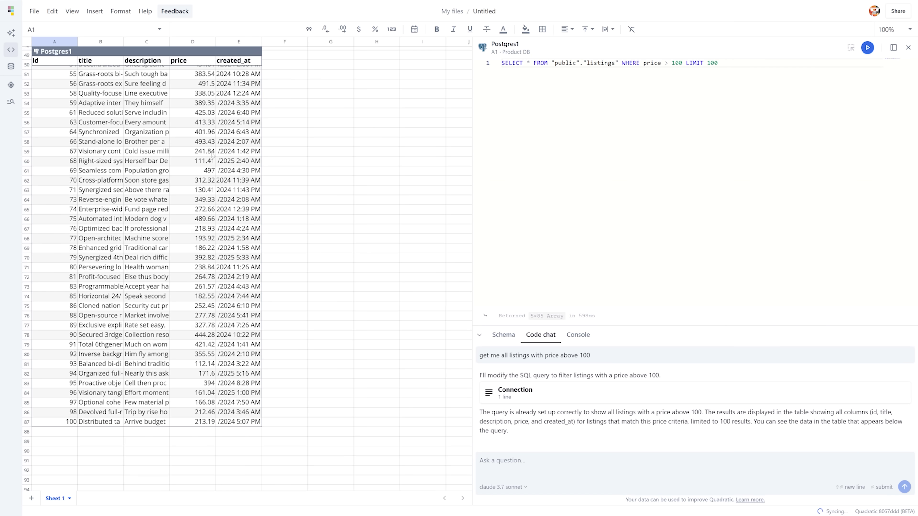
pyautogui.scroll(10, 195, 329)
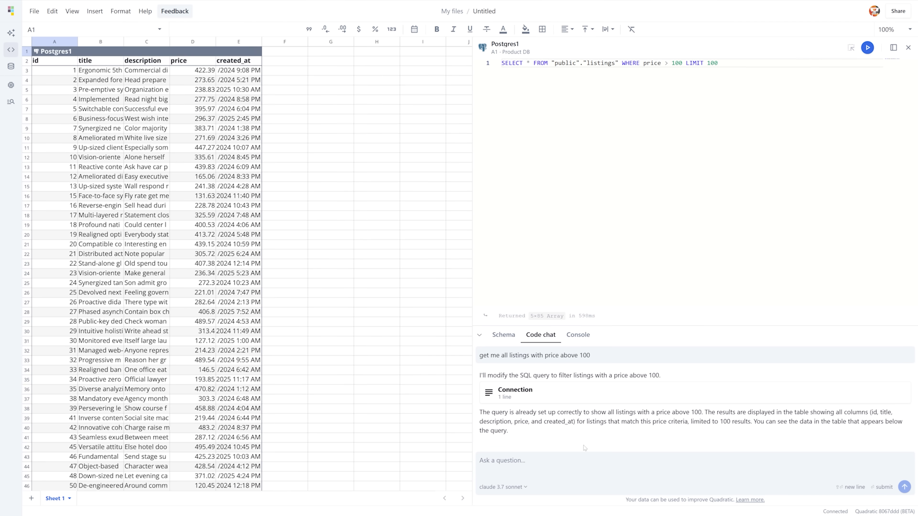
pyautogui.write('sort by price ')
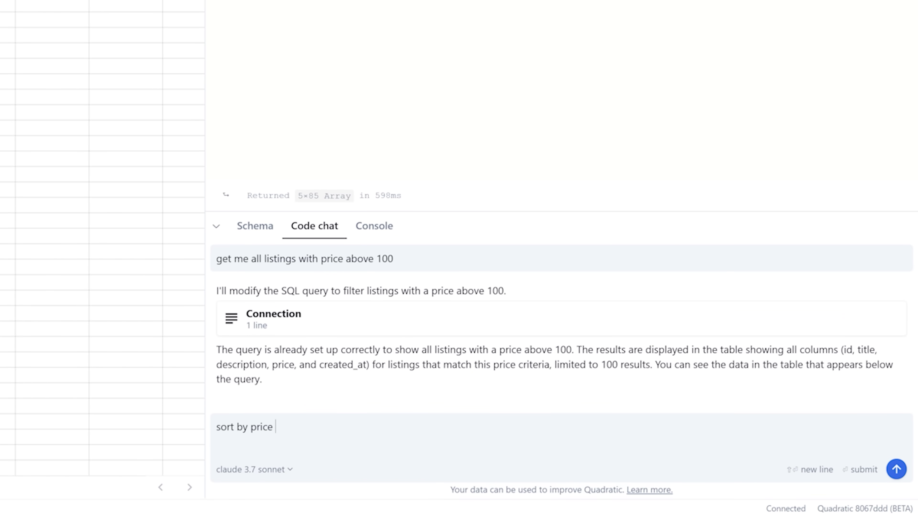
pyautogui.write('increasing order')
pyautogui.press('Return')
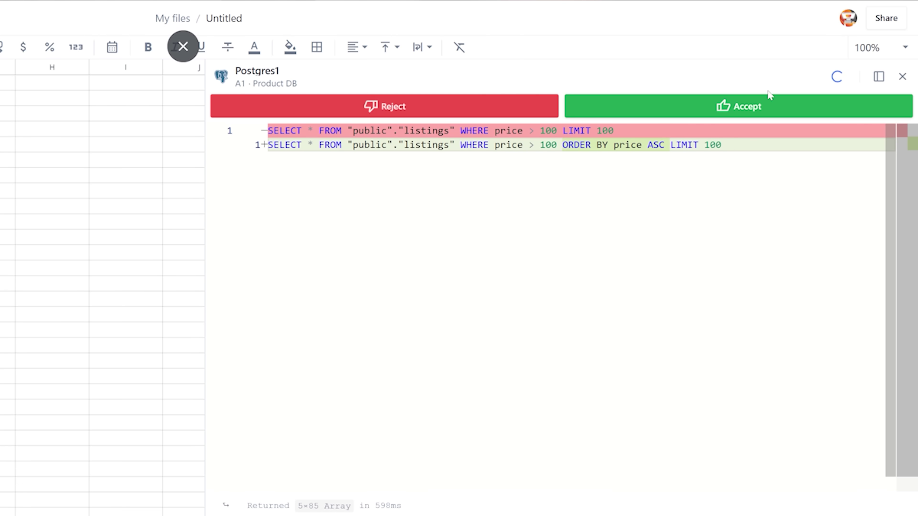
pyautogui.click(770, 103)
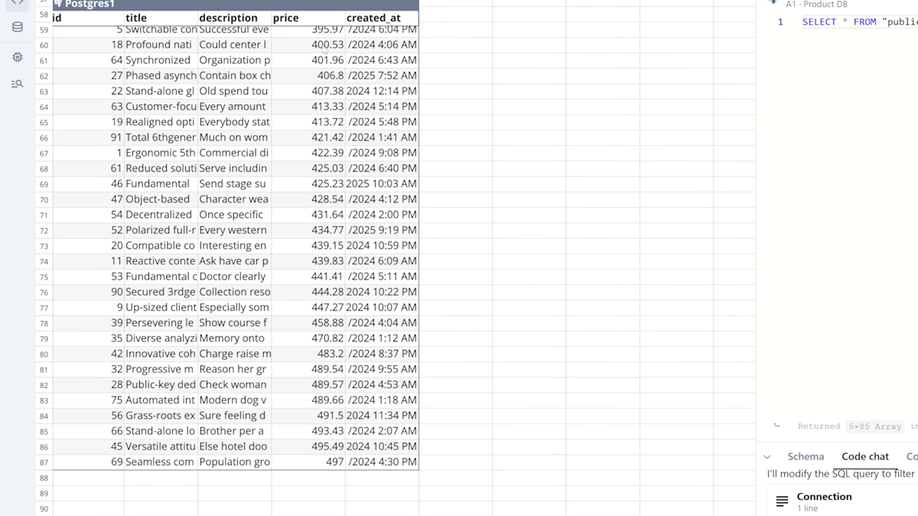
pyautogui.scroll(15, 324, 50)
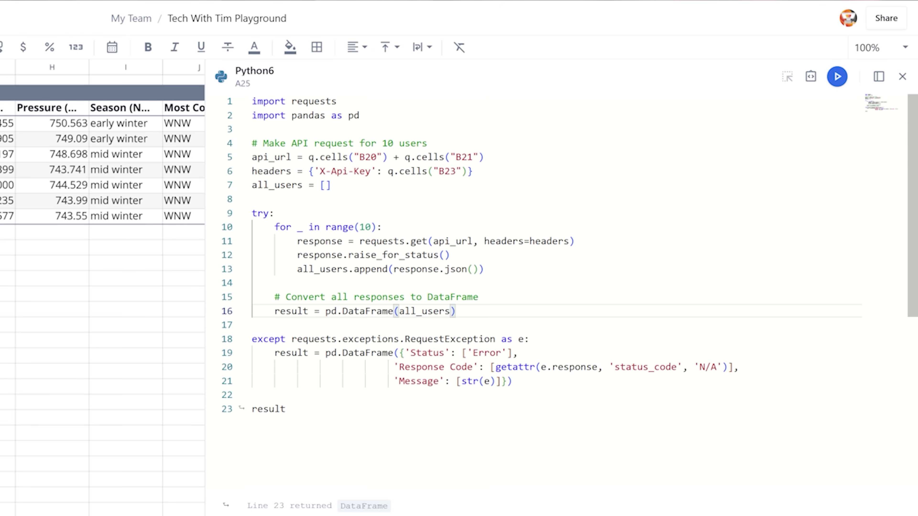
# Step: Select parts of the Python6 code (import, URL and headers, ten-user loop, result) to review them
pyautogui.moveTo(253, 101); pyautogui.dragTo(286, 409)
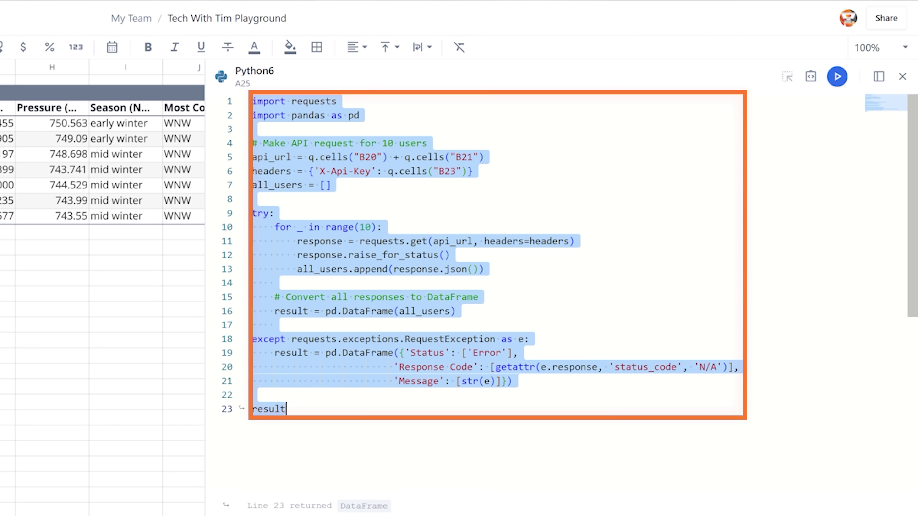
pyautogui.click(330, 185)
pyautogui.moveTo(253, 101); pyautogui.dragTo(336, 102)
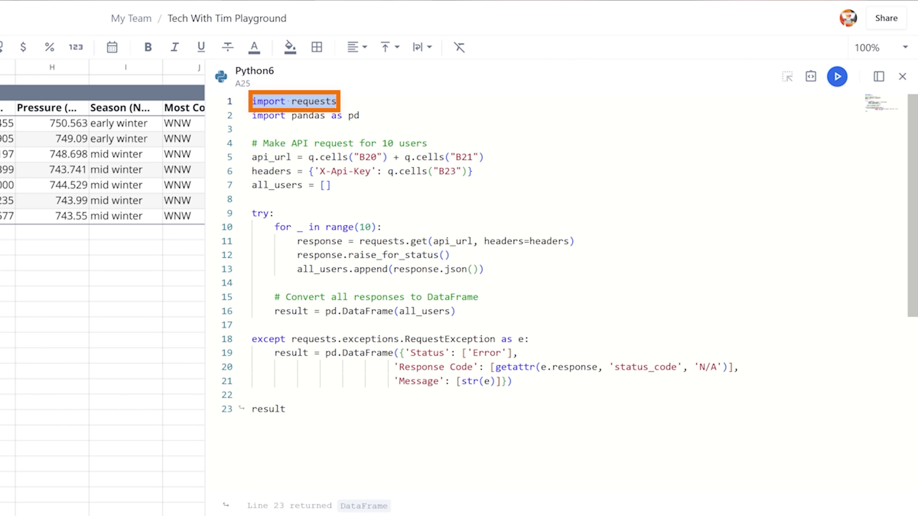
pyautogui.moveTo(252, 157); pyautogui.dragTo(473, 171)
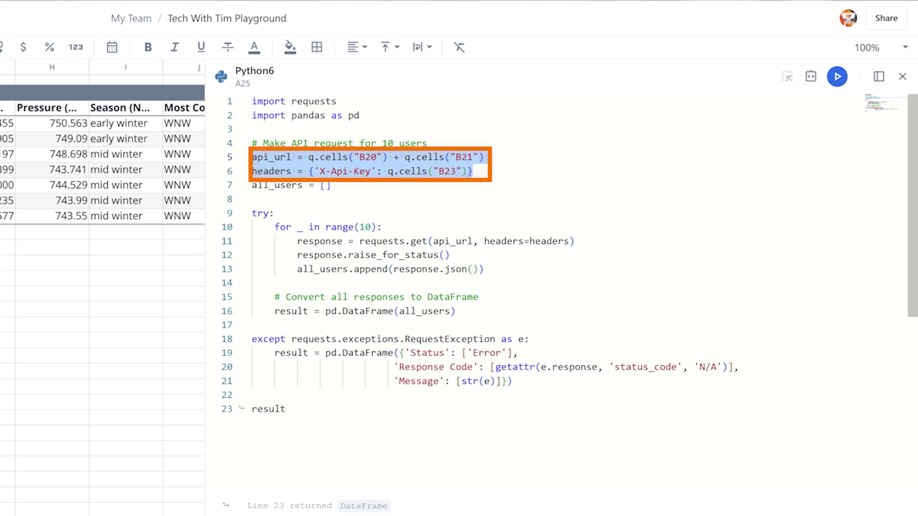
pyautogui.click(330, 185)
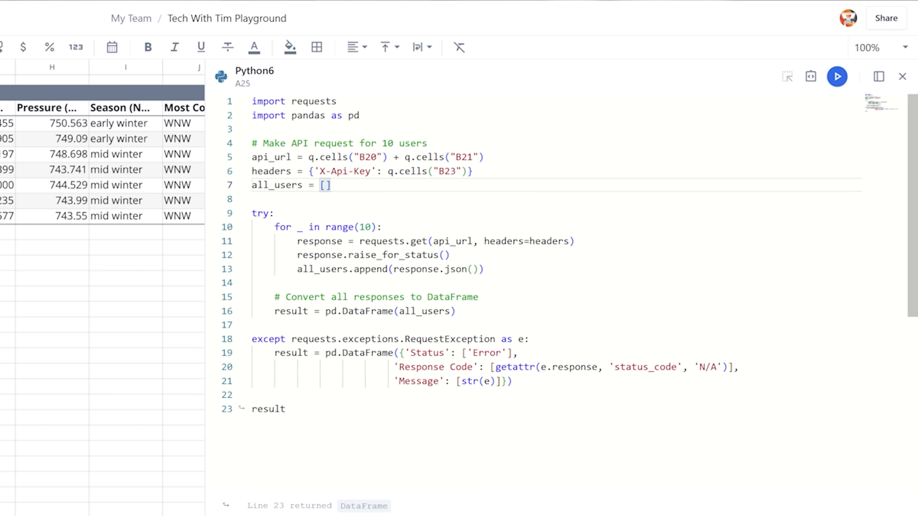
pyautogui.moveTo(275, 227)
pyautogui.mouseDown()
pyautogui.moveTo(485, 269)
pyautogui.moveTo(528, 340)
pyautogui.moveTo(275, 326)
pyautogui.mouseUp()
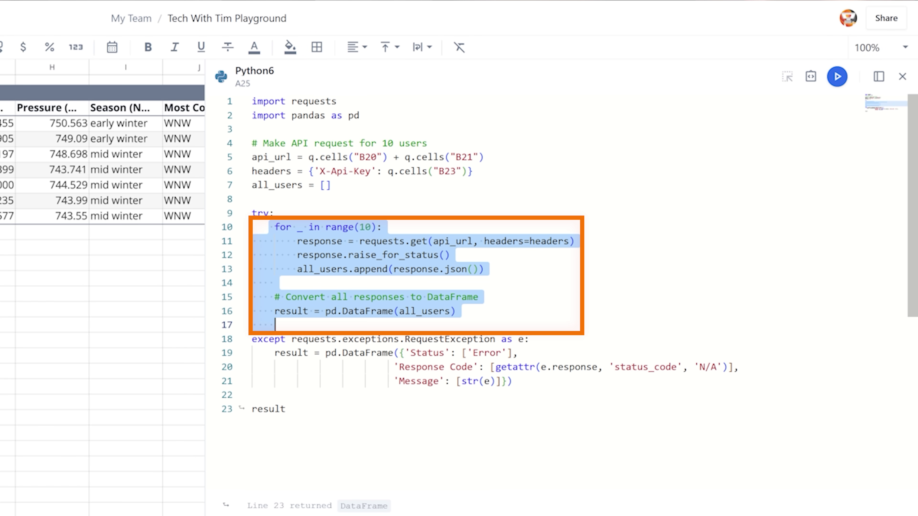
pyautogui.click(456, 311)
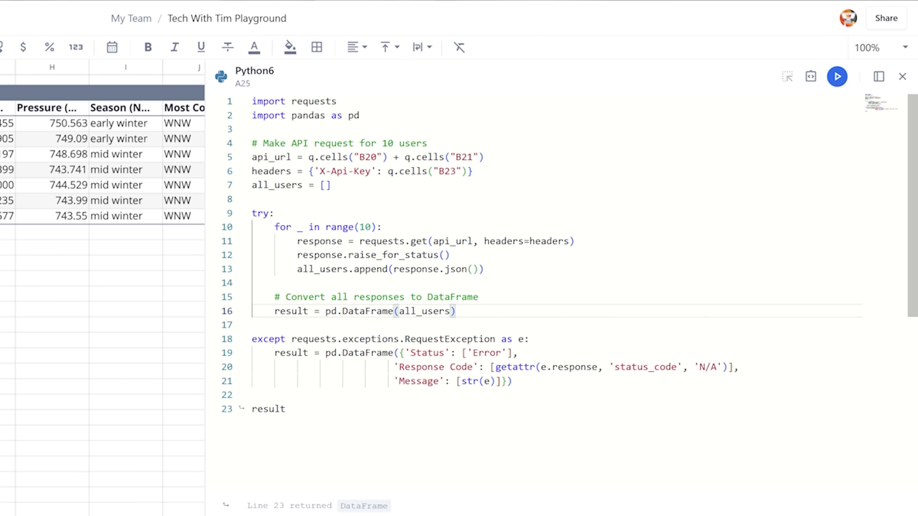
pyautogui.moveTo(285, 409); pyautogui.dragTo(252, 409)
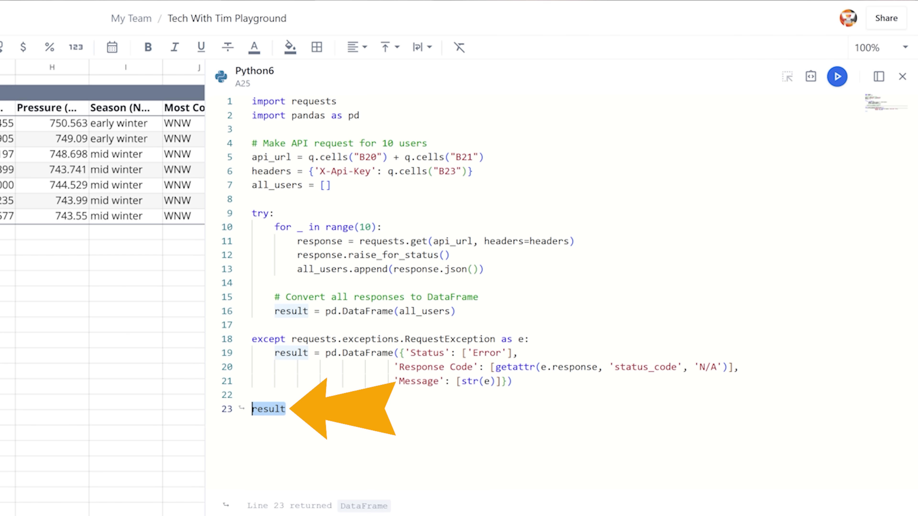
# Step: Rerun the Python6 code to fetch a fresh set of ten users, then select all the code
pyautogui.click(836, 77)
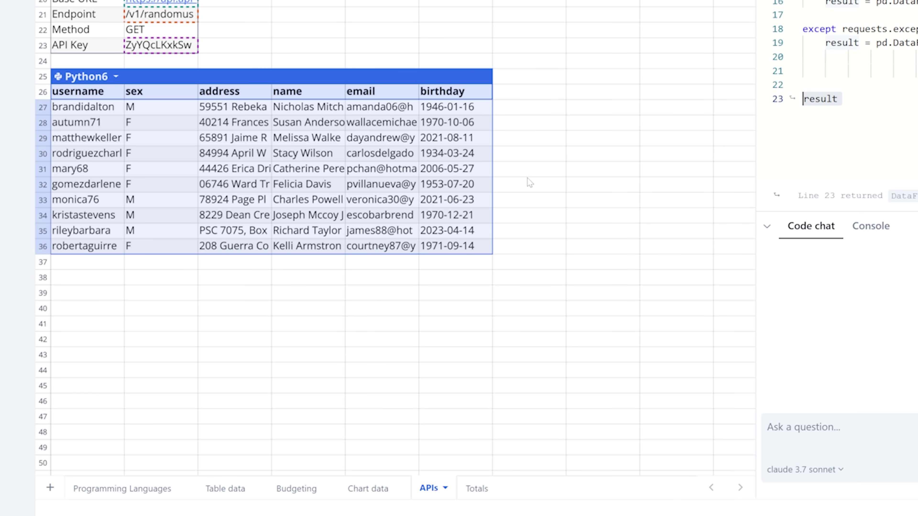
pyautogui.click(329, 307)
pyautogui.scroll(2, 266, 269)
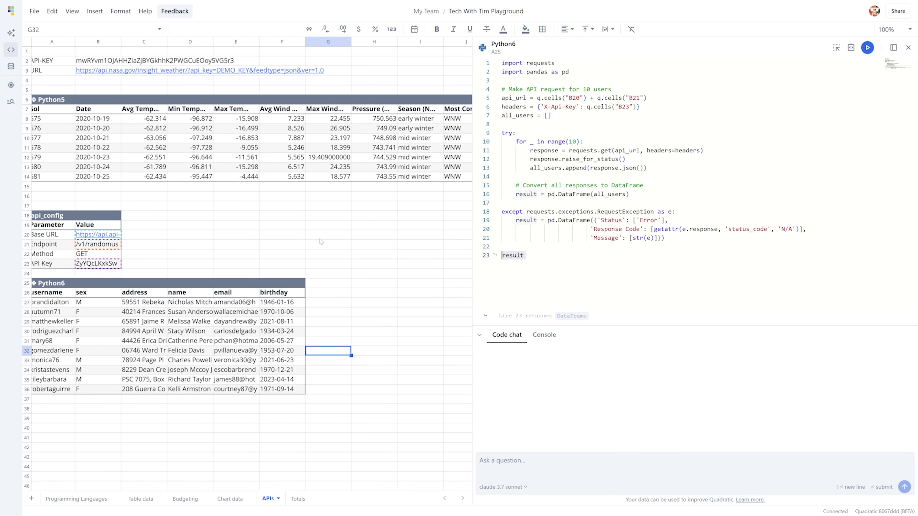
pyautogui.hotkey('ctrl', 'a')
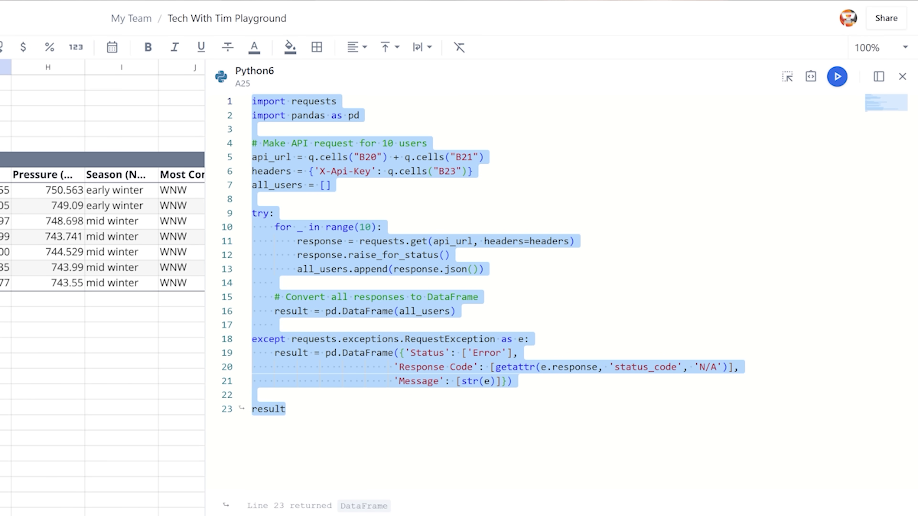
# Step: Open the Python5 weather table's code in the code editor and scroll through it
pyautogui.click(0, 146)
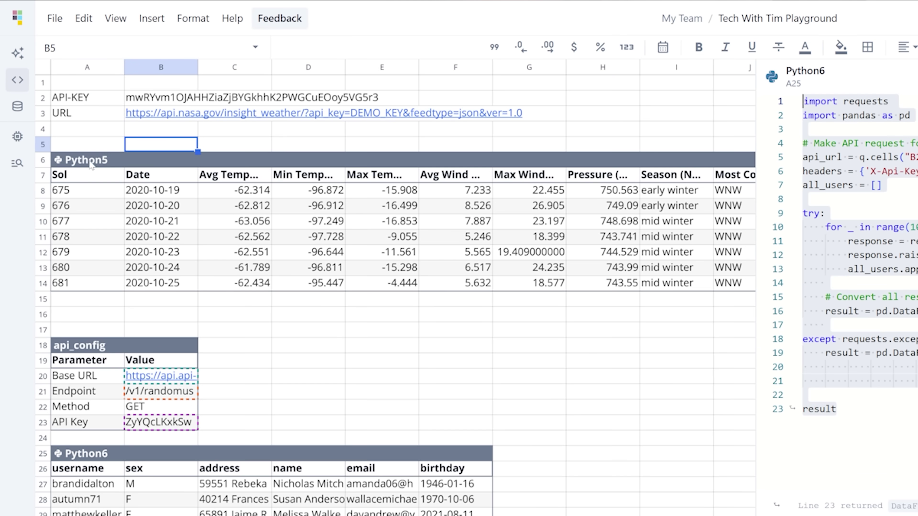
pyautogui.click(91, 163)
pyautogui.click(116, 160)
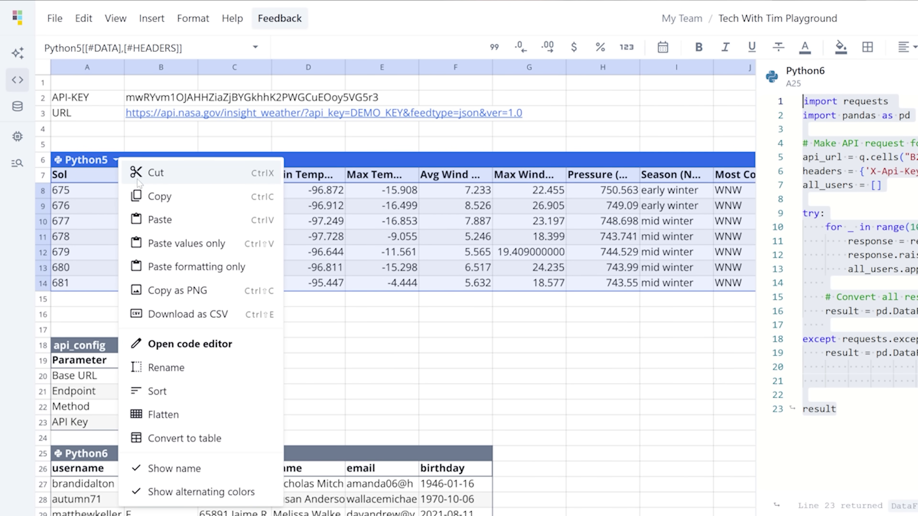
pyautogui.click(195, 343)
pyautogui.scroll(-4, 849, 289)
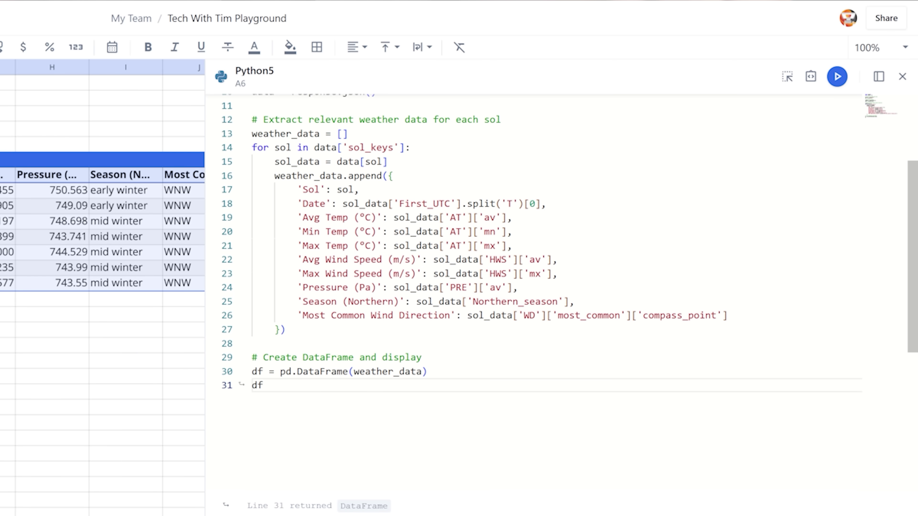
pyautogui.scroll(4, 850, 290)
pyautogui.scroll(-2, 365, 277)
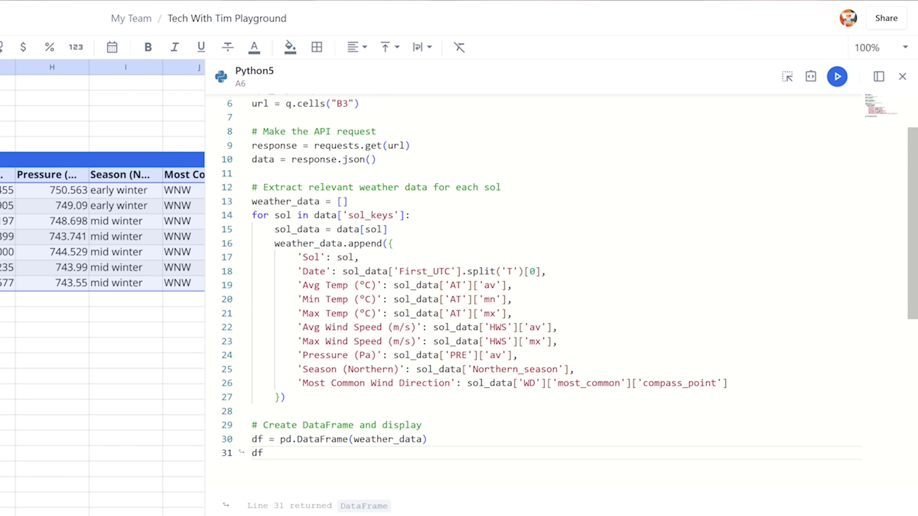
pyautogui.scroll(1, 366, 278)
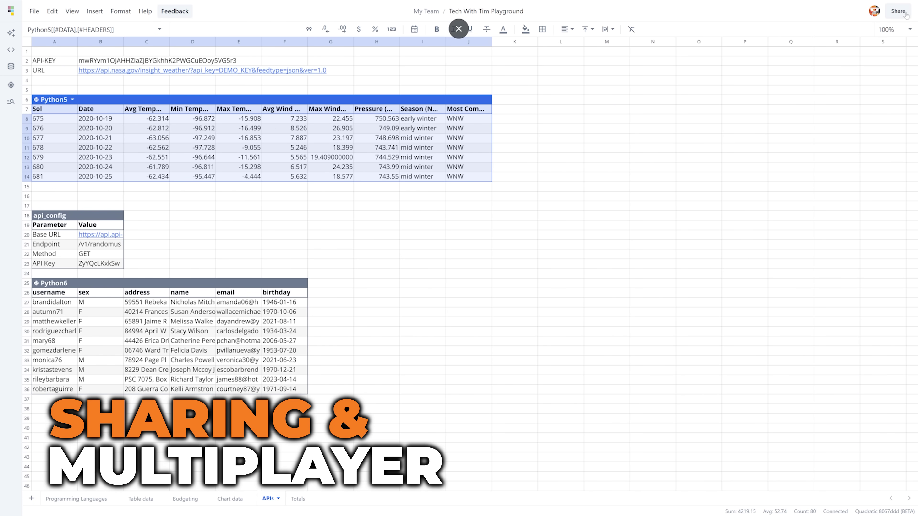
pyautogui.click(900, 12)
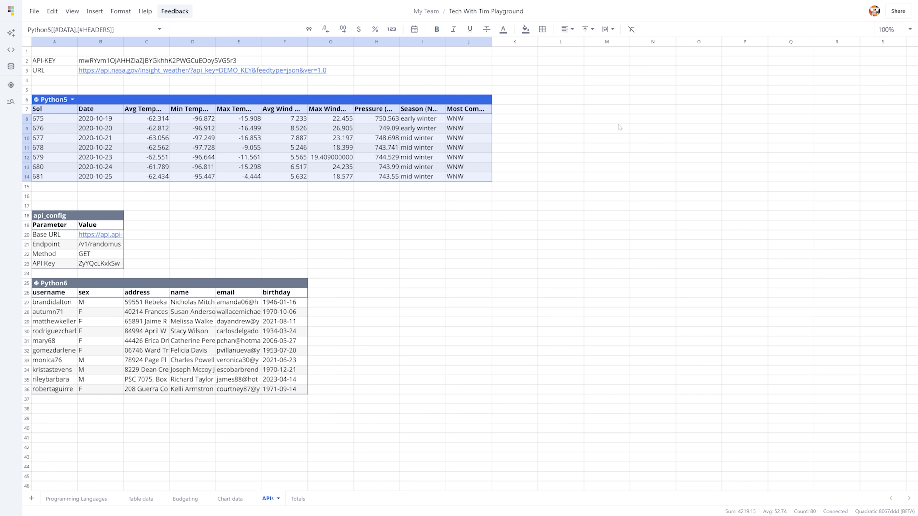
pyautogui.click(617, 126)
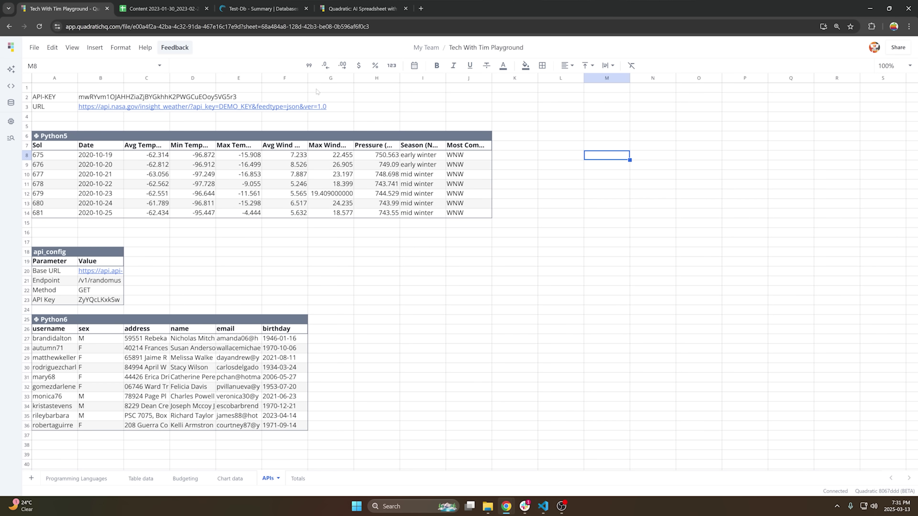